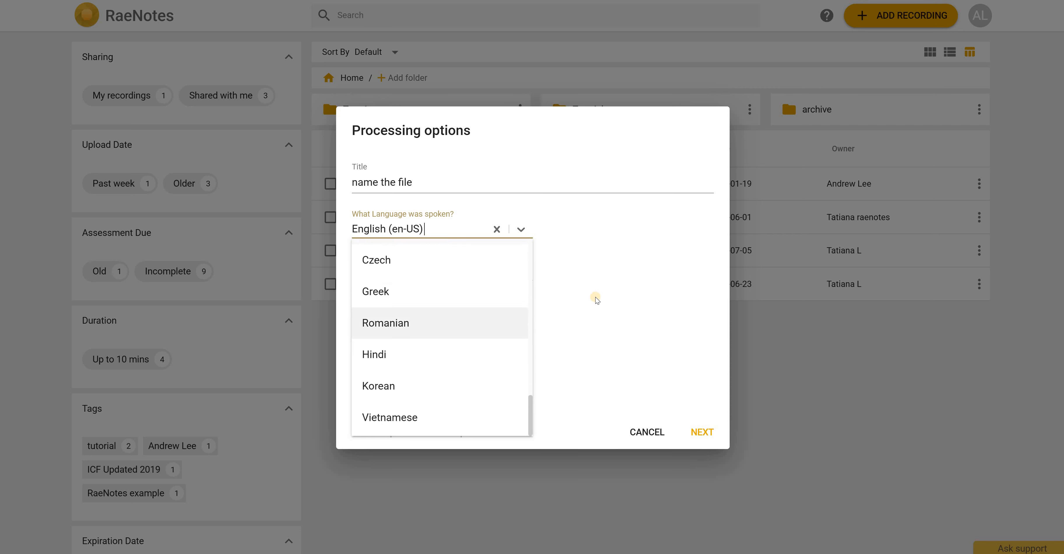
- Set the number of speakers to 2 in the processing options with English (en-US) as the spoken language, and continue
{"action": "scroll", "coordinate": [508, 272], "scroll_direction": "up", "scroll_amount": 4}
{"action": "left_click", "coordinate": [527, 273]}
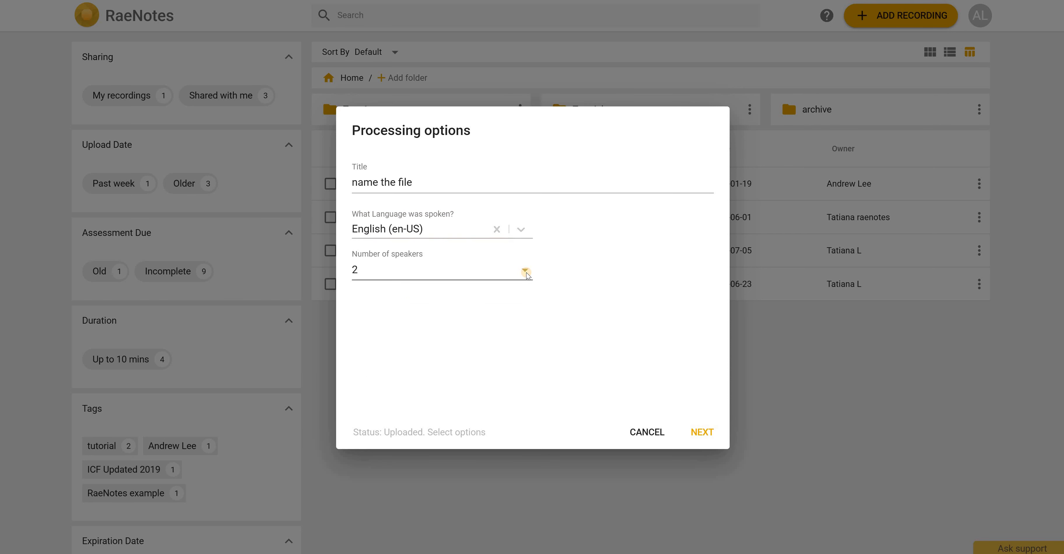
{"action": "left_click", "coordinate": [437, 269]}
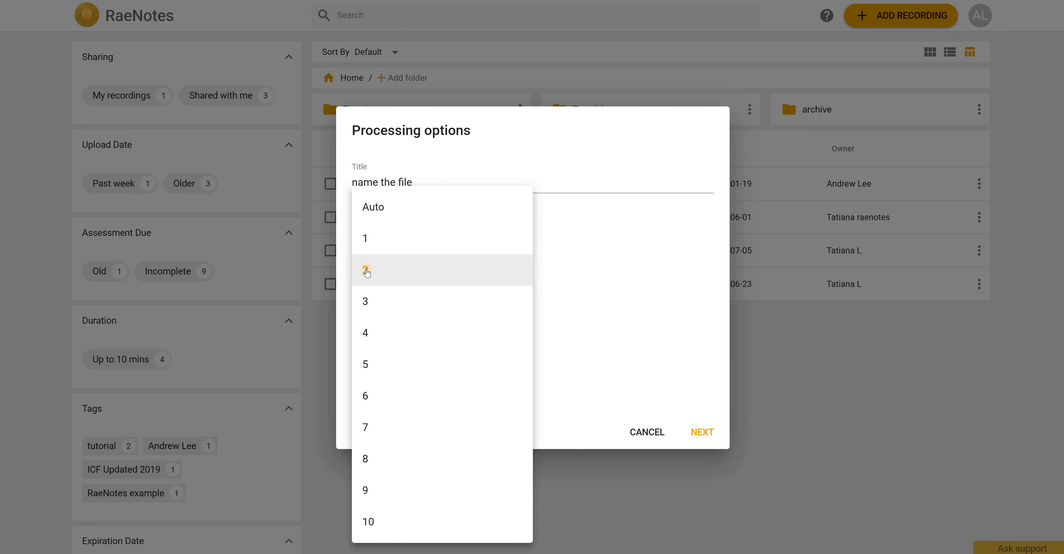
{"action": "left_click", "coordinate": [366, 269]}
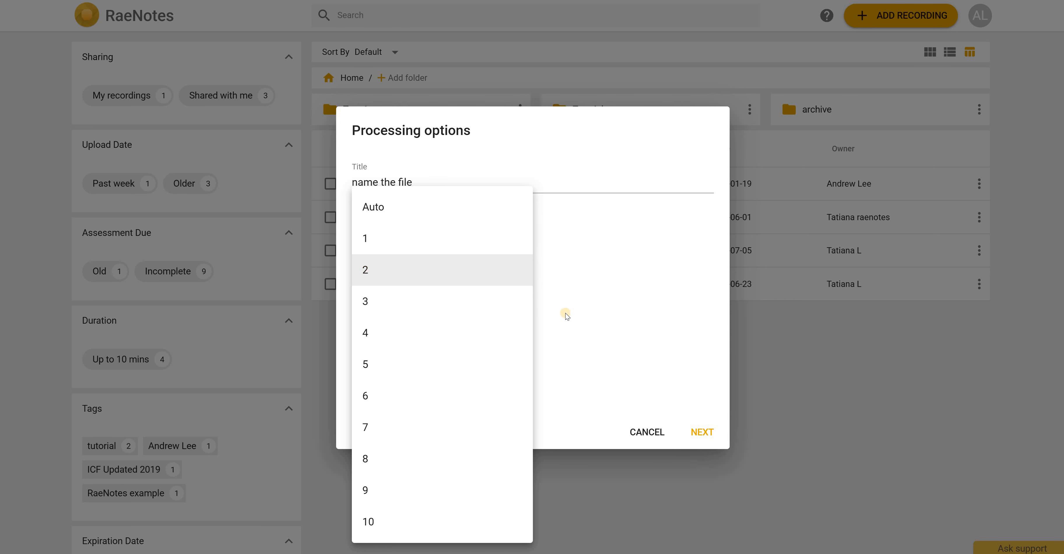
{"action": "left_click", "coordinate": [703, 433]}
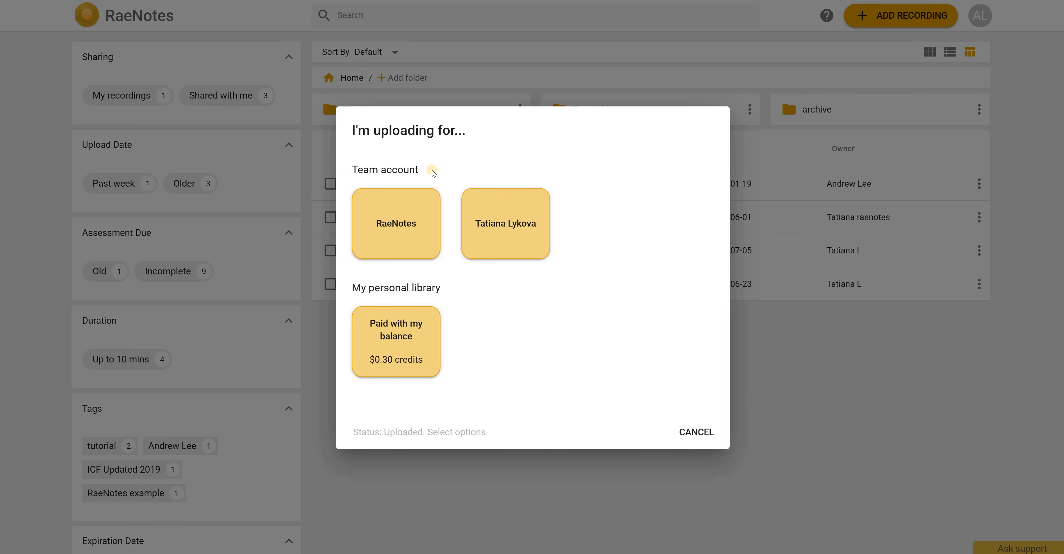
- Cancel the upload at the account selection instead of choosing who pays for it
{"action": "left_click", "coordinate": [396, 244]}
{"action": "left_click", "coordinate": [706, 432]}
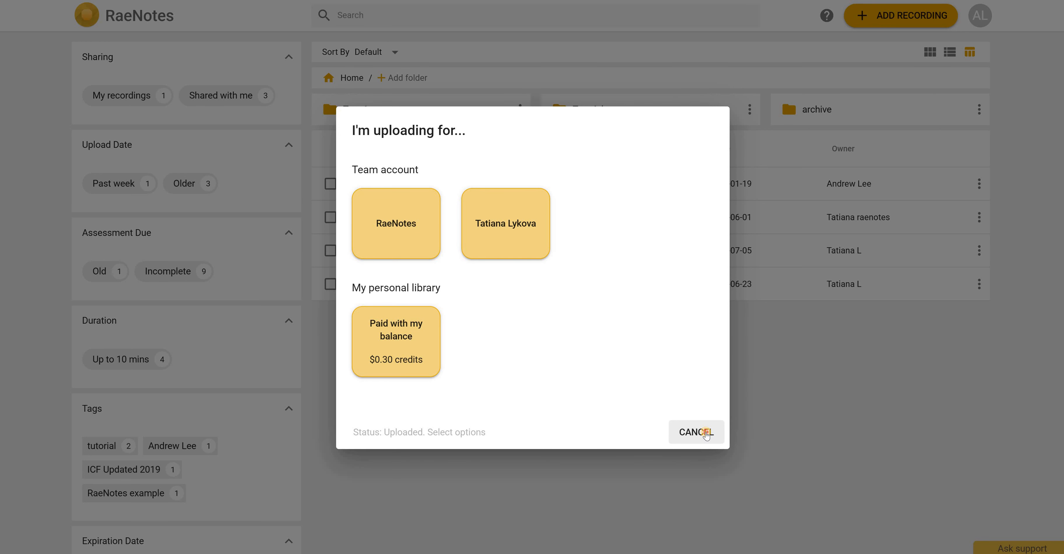
{"action": "left_click", "coordinate": [706, 433]}
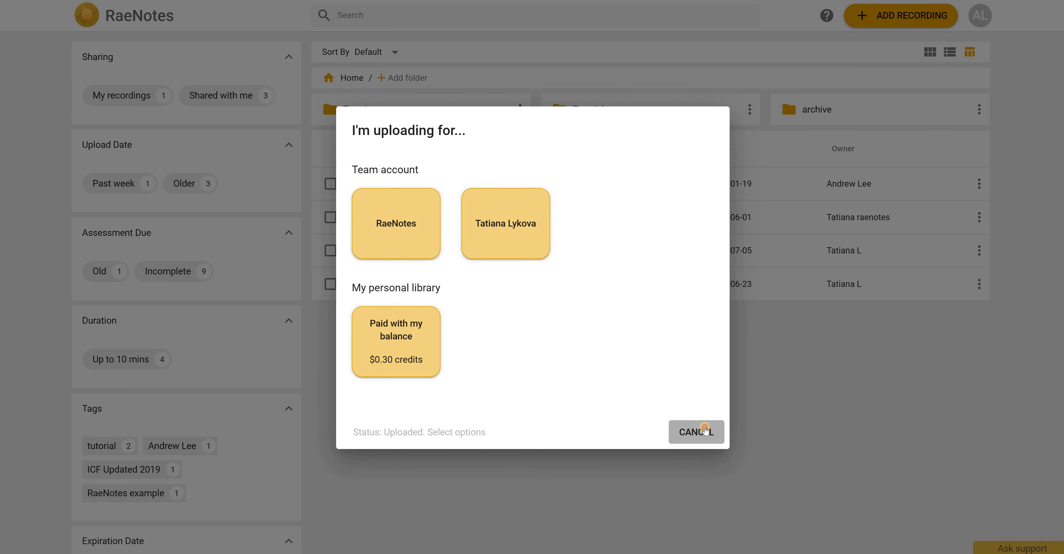
{"action": "left_click", "coordinate": [574, 32]}
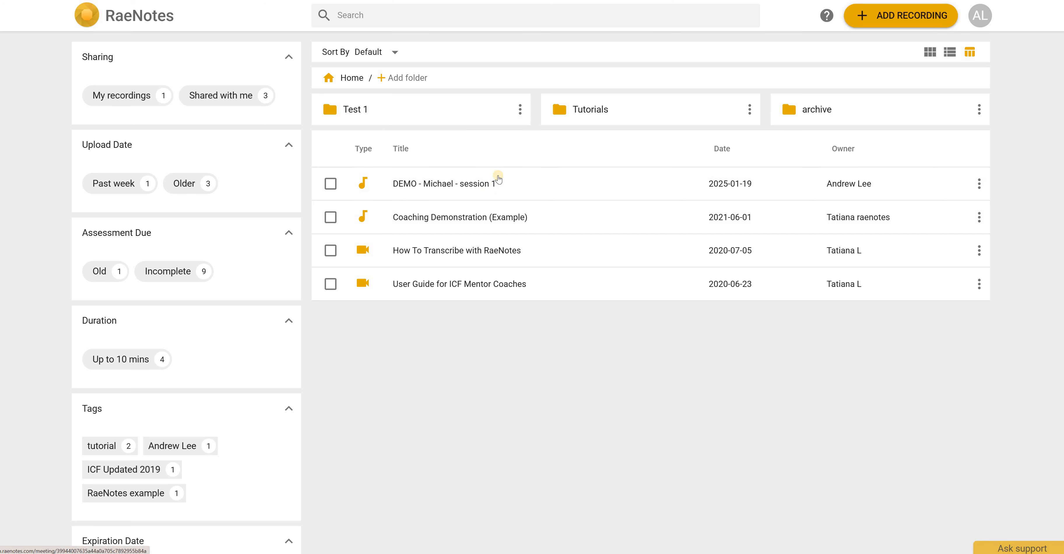
- Open the demo session 1 recording and view its playback speed options without changing them
{"action": "left_click", "coordinate": [438, 184]}
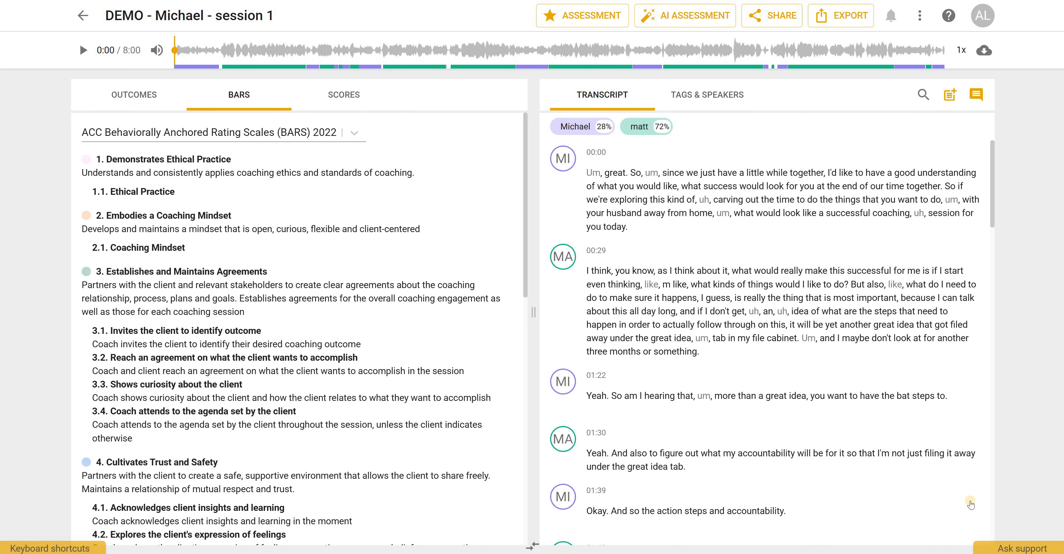
{"action": "scroll", "coordinate": [970, 504], "scroll_direction": "down", "scroll_amount": 2}
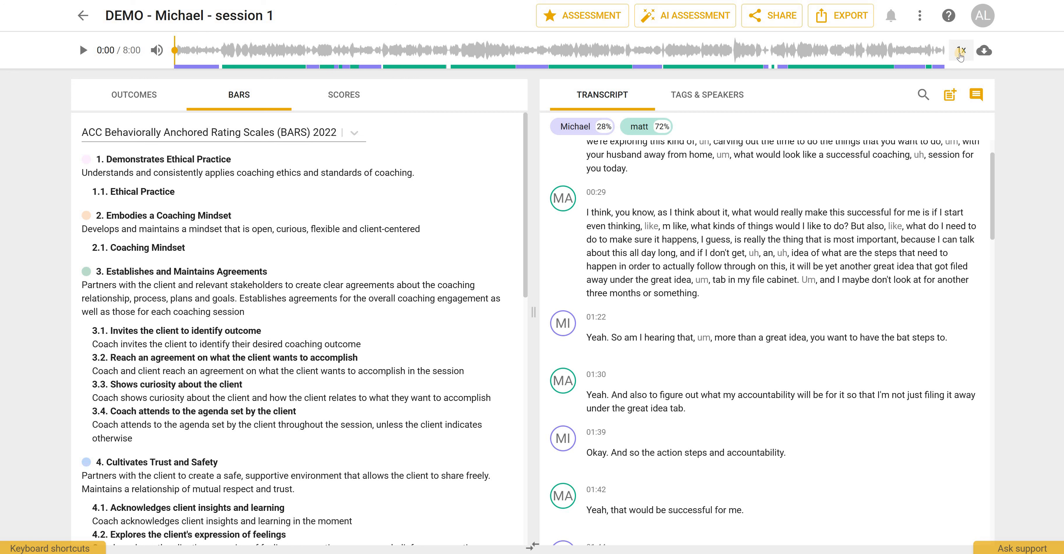
{"action": "left_click", "coordinate": [960, 55]}
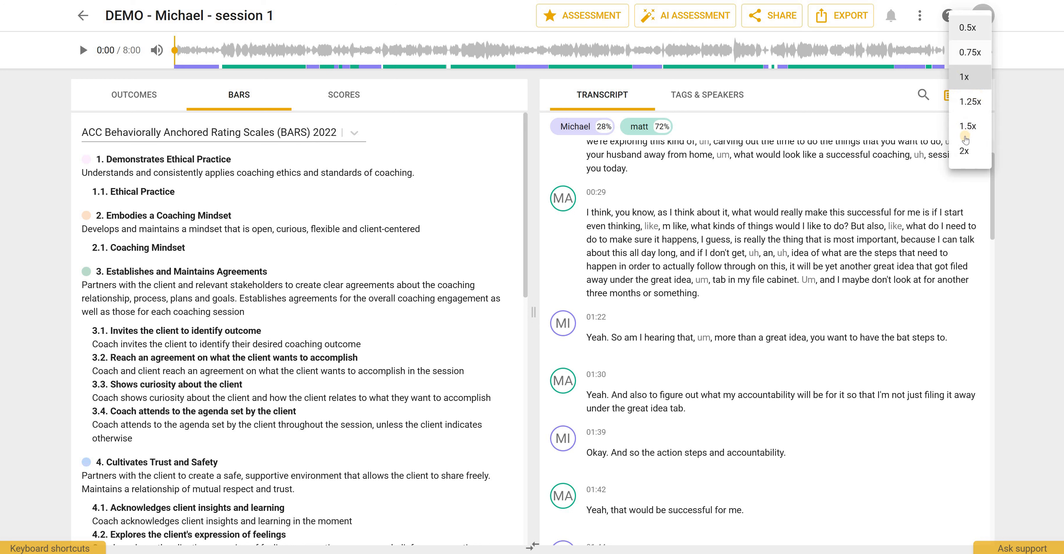
{"action": "left_click", "coordinate": [1011, 54]}
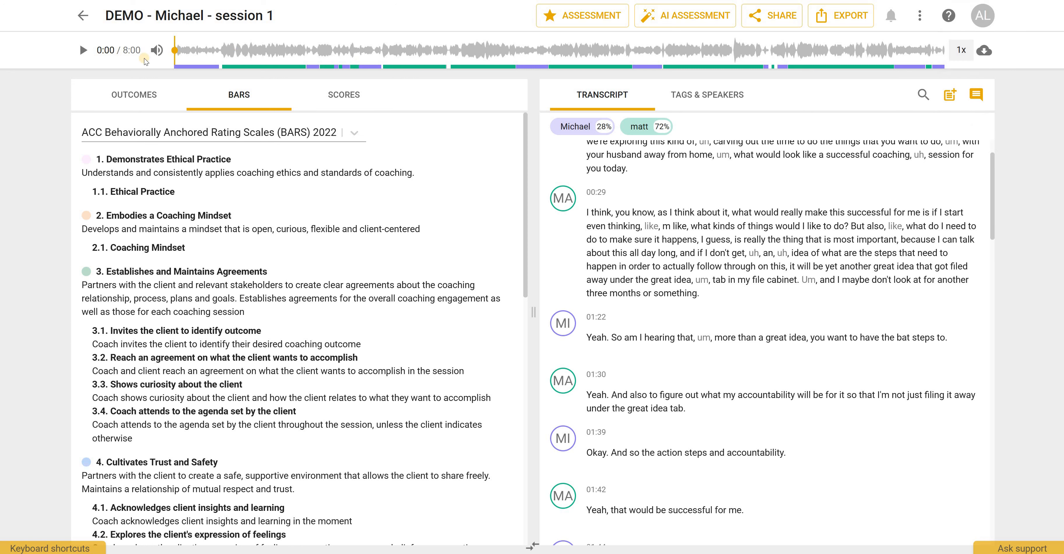
- Append 'type the correct text.' to the end of matt's 00:29 transcript paragraph
{"action": "mouse_move", "coordinate": [631, 216]}
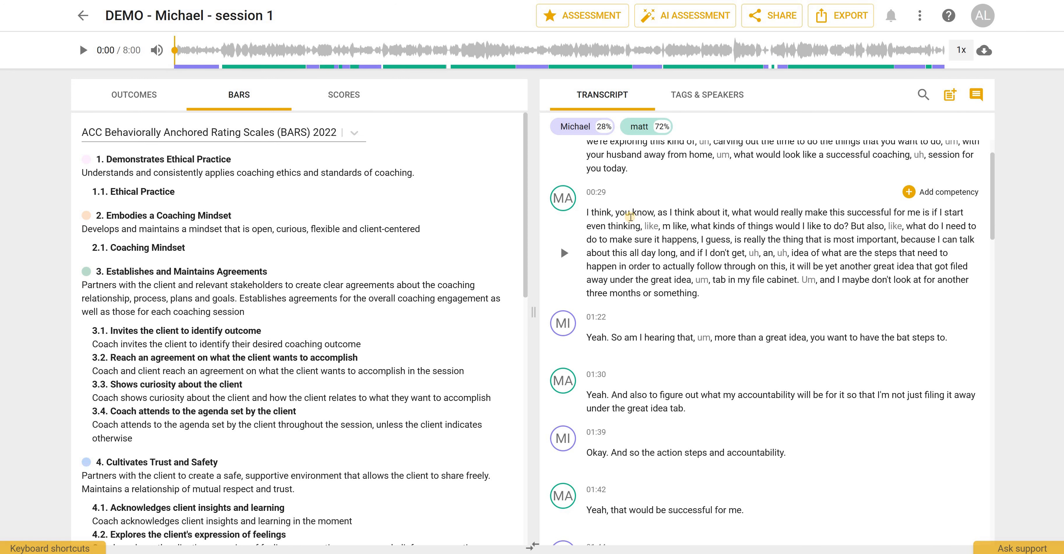
{"action": "scroll", "coordinate": [635, 235], "scroll_direction": "down", "scroll_amount": 3}
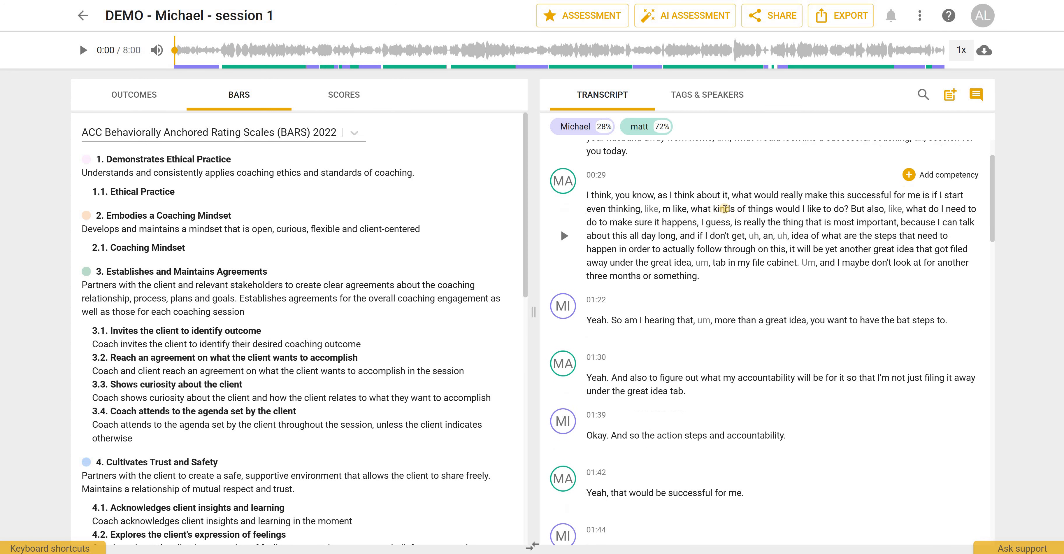
{"action": "scroll", "coordinate": [738, 224], "scroll_direction": "up", "scroll_amount": 1}
{"action": "left_click", "coordinate": [705, 234]}
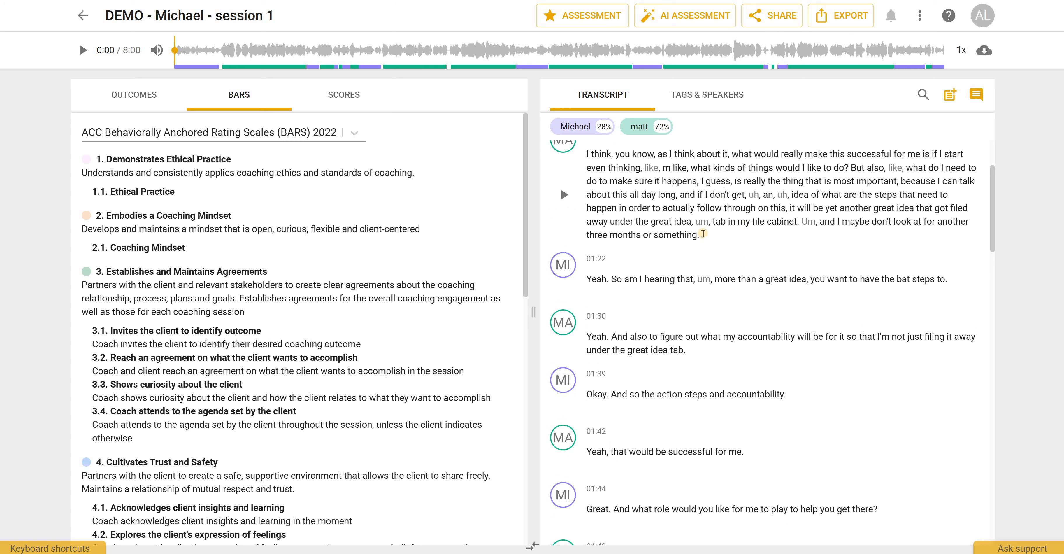
{"action": "mouse_move", "coordinate": [719, 301]}
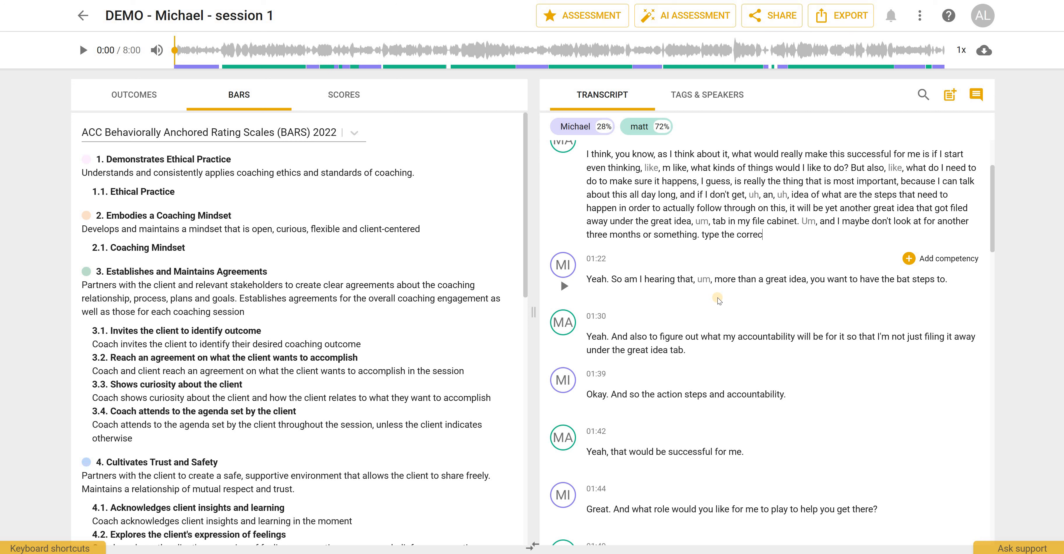
{"action": "type", "text": "ext."}
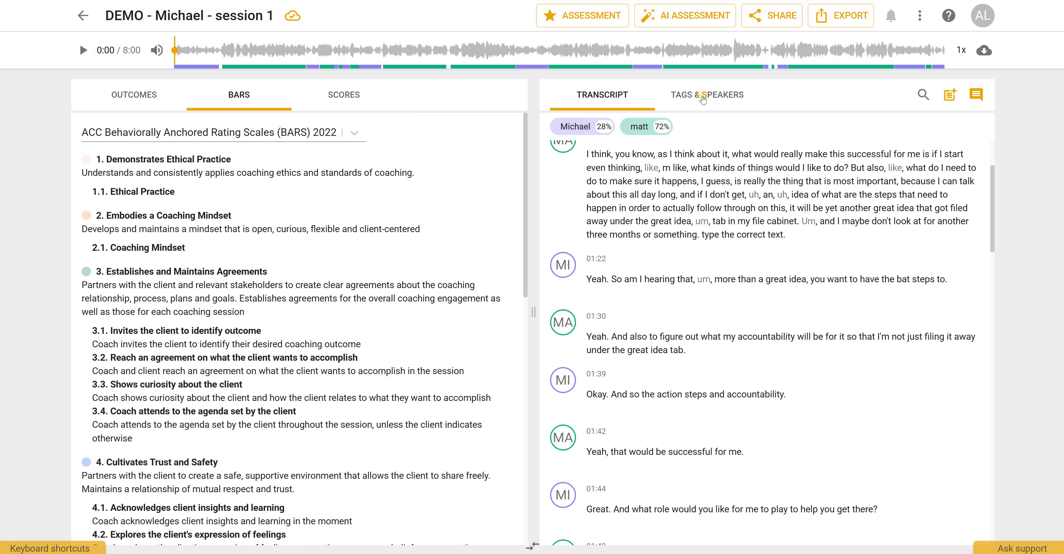
- Add a tag with the client's first name to the recording among its tags and speakers, then return to the transcript
{"action": "left_click", "coordinate": [702, 99]}
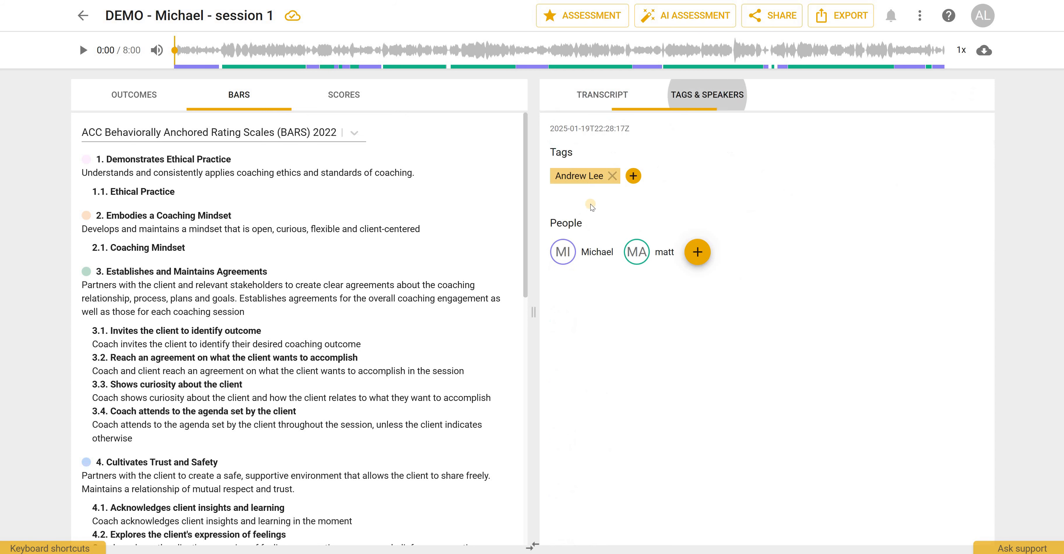
{"action": "left_click", "coordinate": [634, 180]}
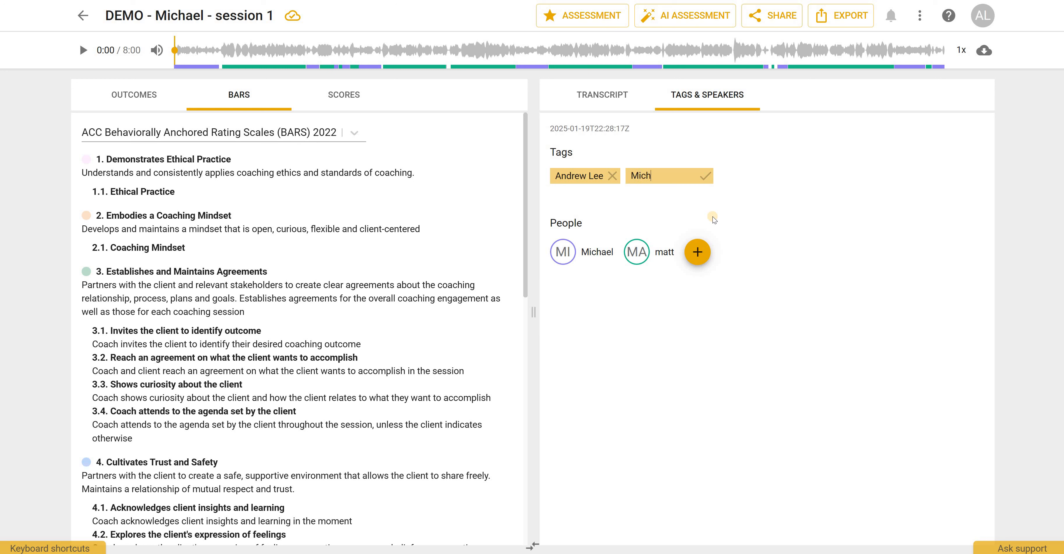
{"action": "type", "text": "el"}
{"action": "left_click", "coordinate": [705, 178]}
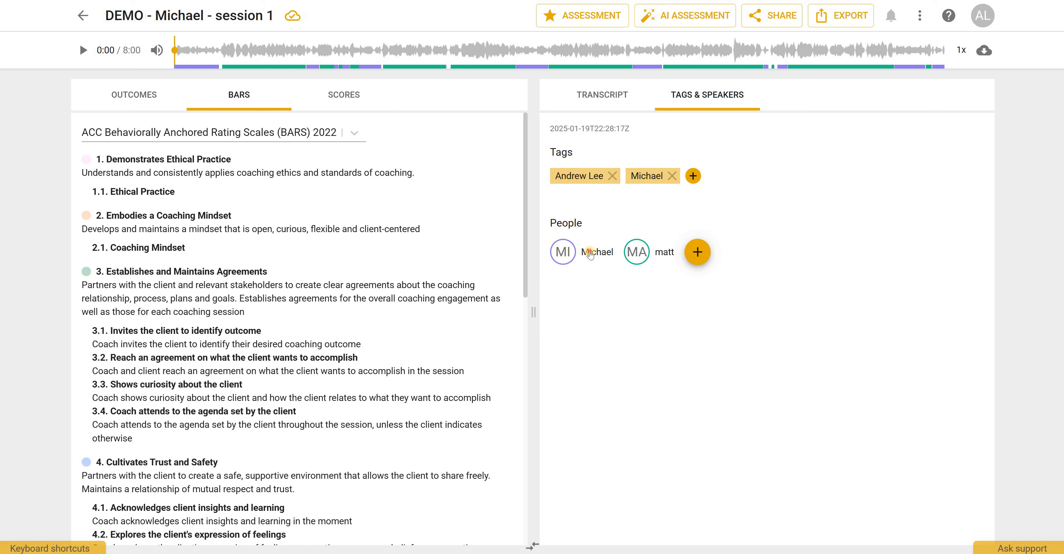
{"action": "left_click", "coordinate": [595, 251]}
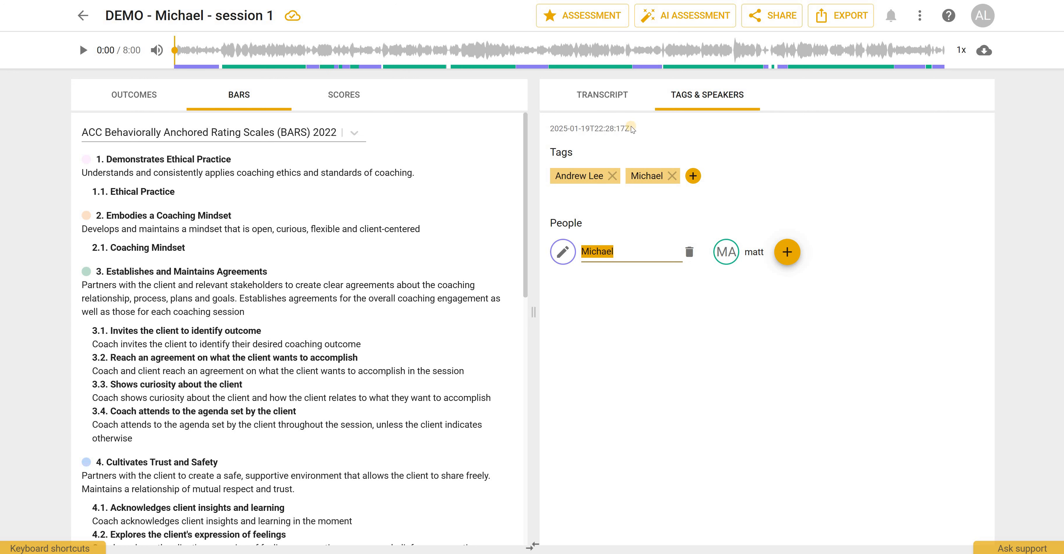
{"action": "left_click", "coordinate": [598, 102]}
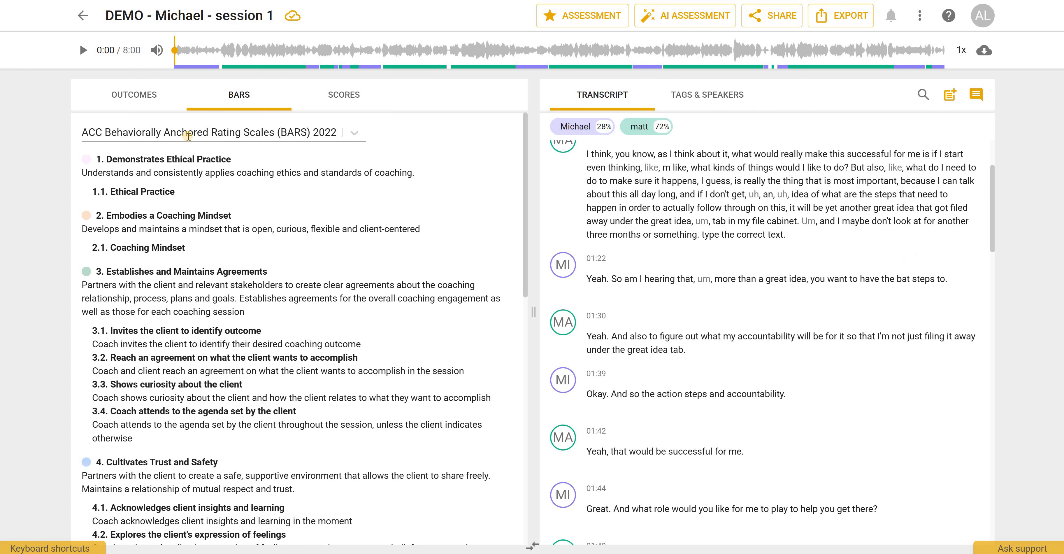
- Switch the competency framework to ICF Updated Core Competencies (2019) and scroll through its skills
{"action": "left_click", "coordinate": [354, 133]}
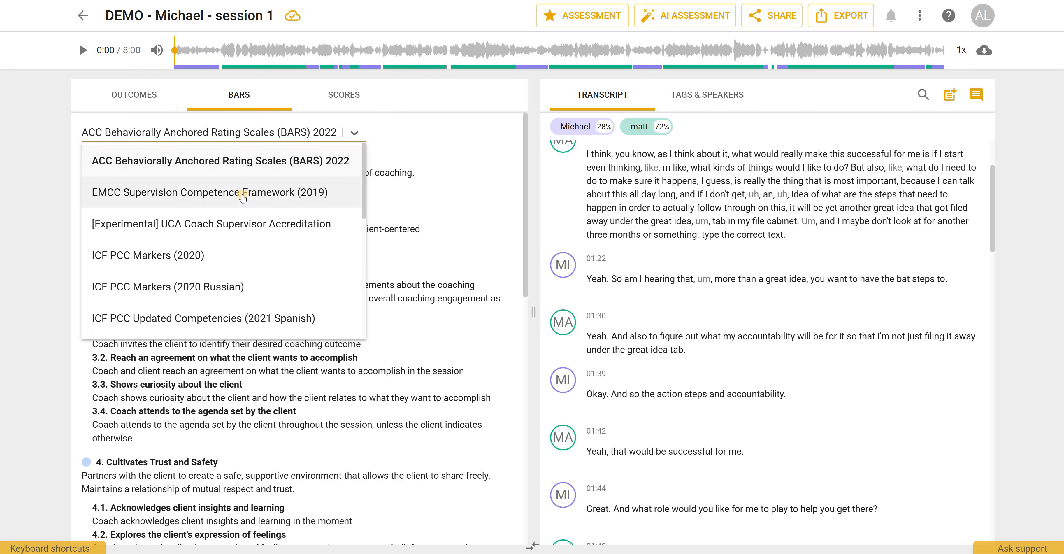
{"action": "scroll", "coordinate": [248, 194], "scroll_direction": "down", "scroll_amount": 3}
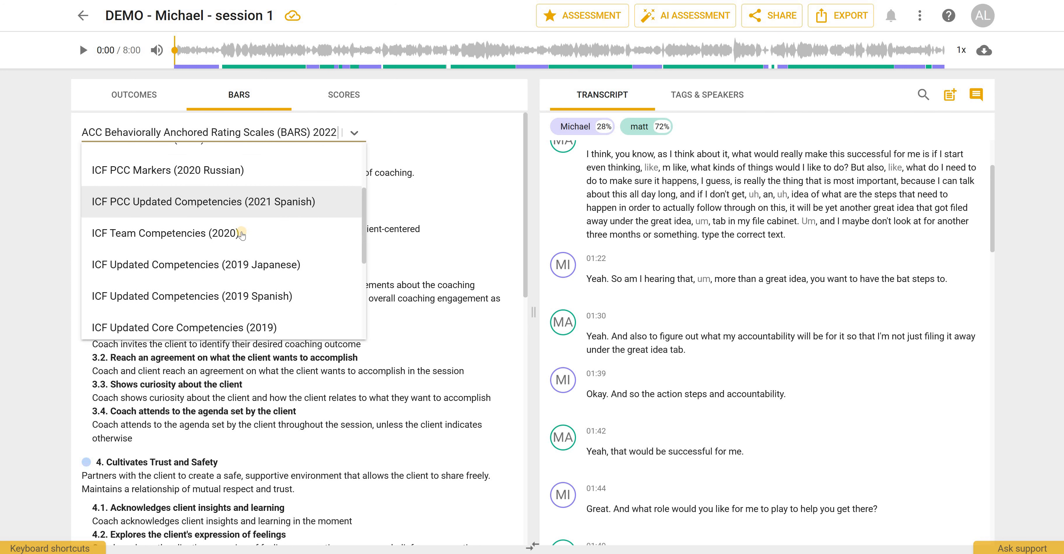
{"action": "scroll", "coordinate": [244, 231], "scroll_direction": "down", "scroll_amount": 3}
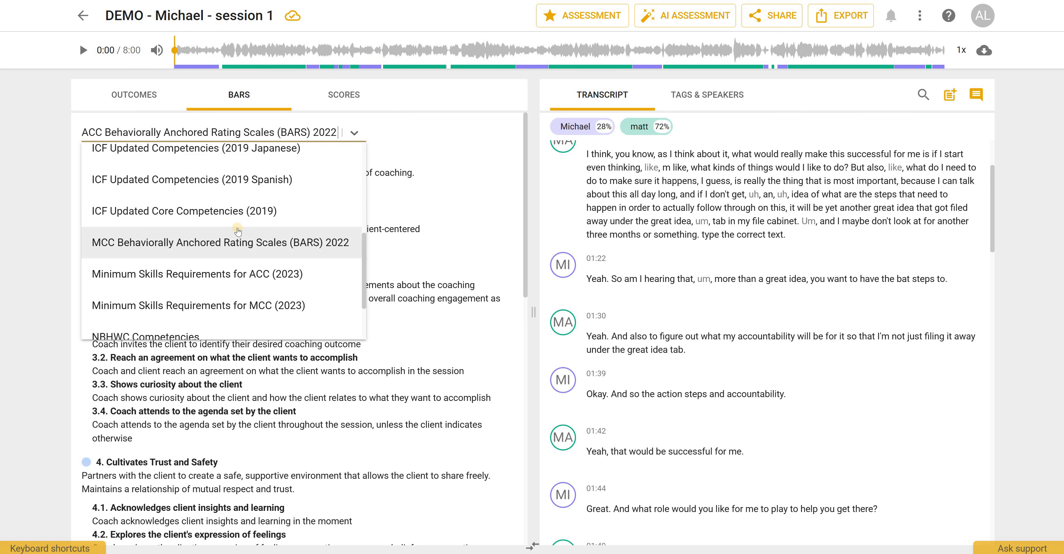
{"action": "left_click", "coordinate": [237, 211]}
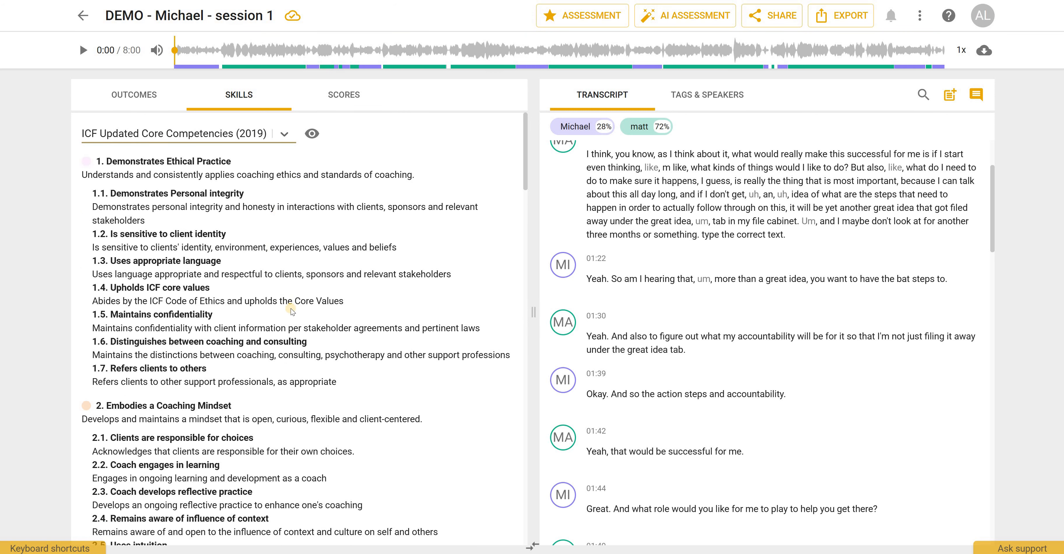
{"action": "scroll", "coordinate": [287, 318], "scroll_direction": "down", "scroll_amount": 10}
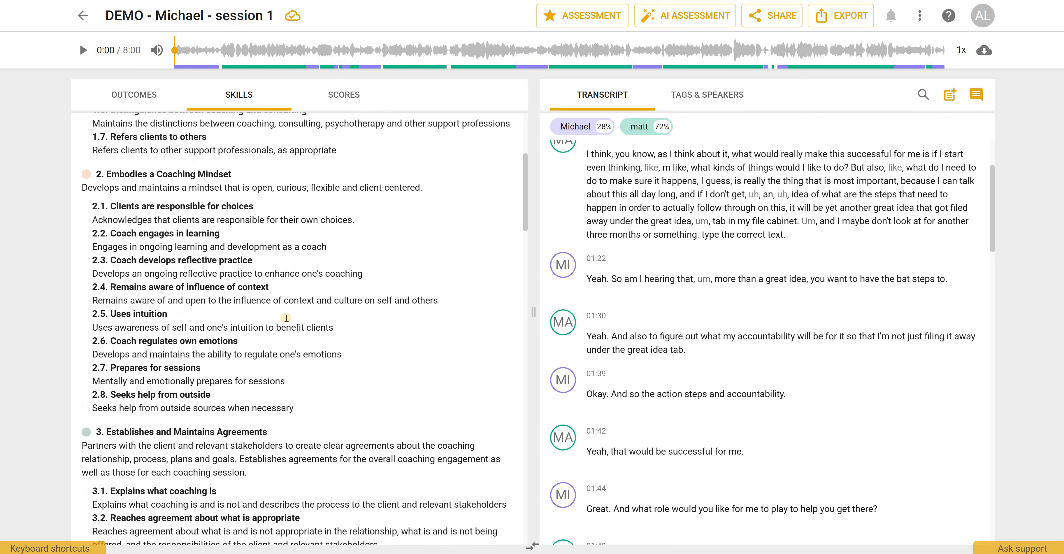
{"action": "scroll", "coordinate": [286, 321], "scroll_direction": "down", "scroll_amount": 13}
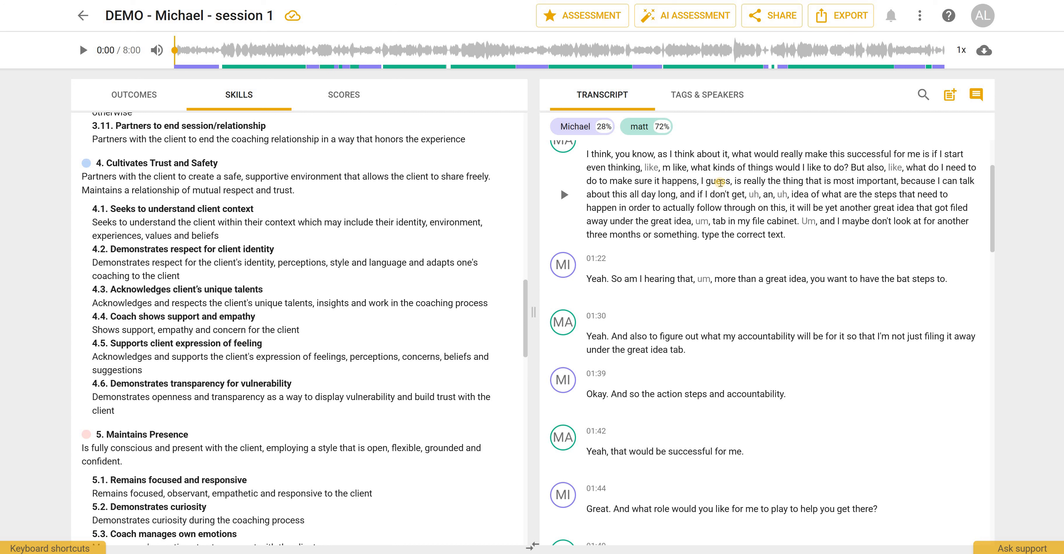
- Add a new collaborator row in the sharing dialog, review its permission options, and close the dialog without saving
{"action": "left_click", "coordinate": [776, 21]}
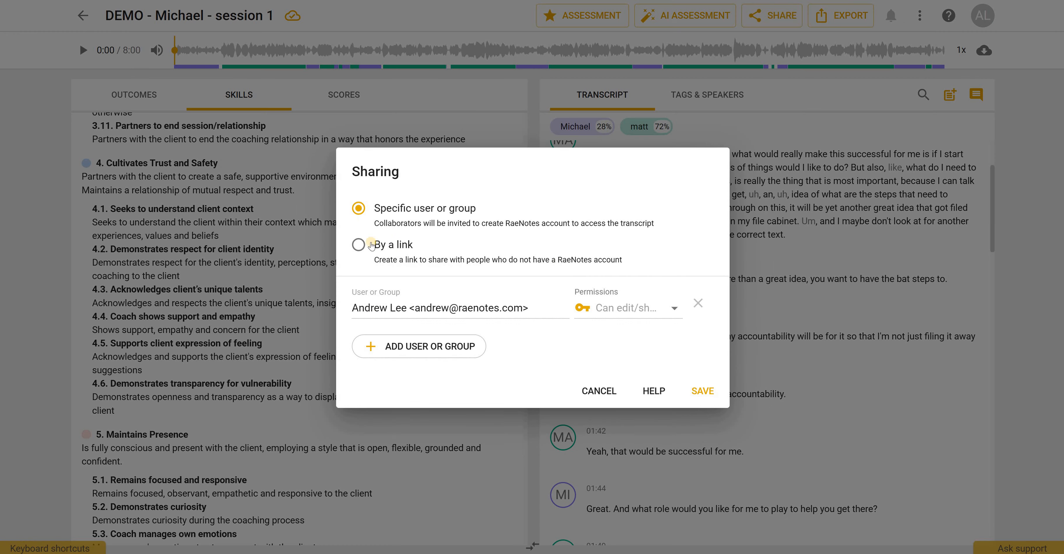
{"action": "left_click", "coordinate": [416, 348]}
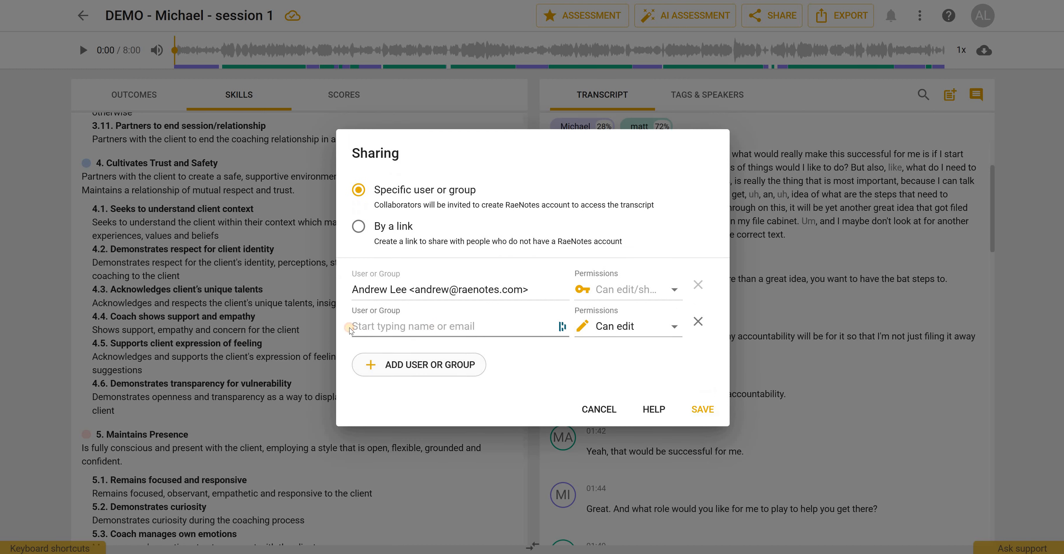
{"action": "left_click", "coordinate": [500, 328]}
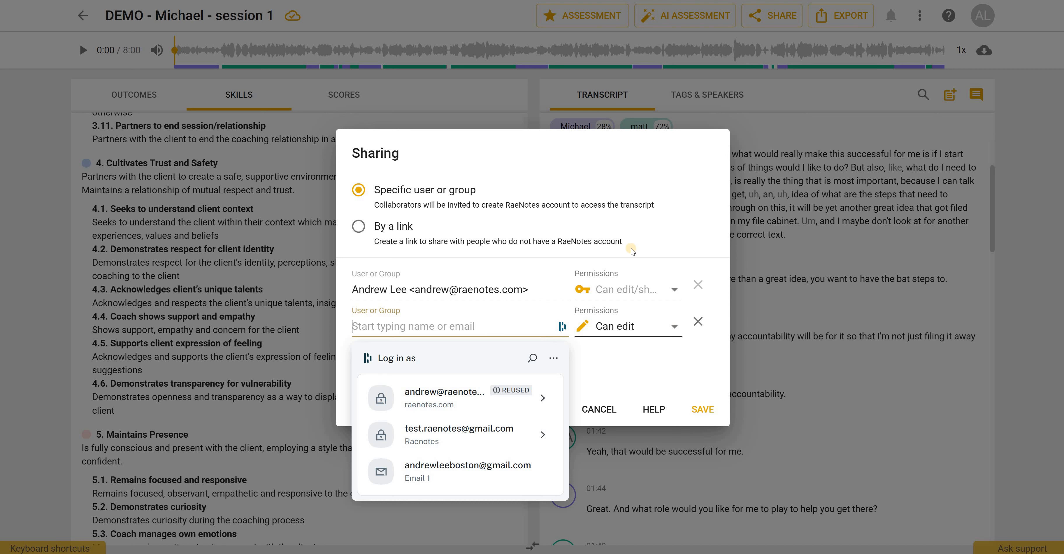
{"action": "left_click", "coordinate": [632, 327]}
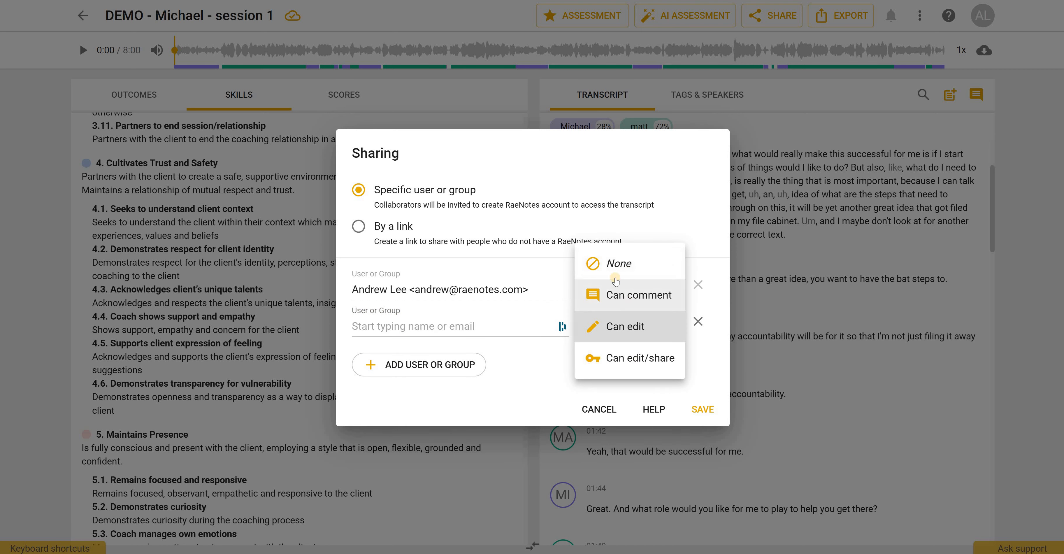
{"action": "left_click", "coordinate": [541, 380]}
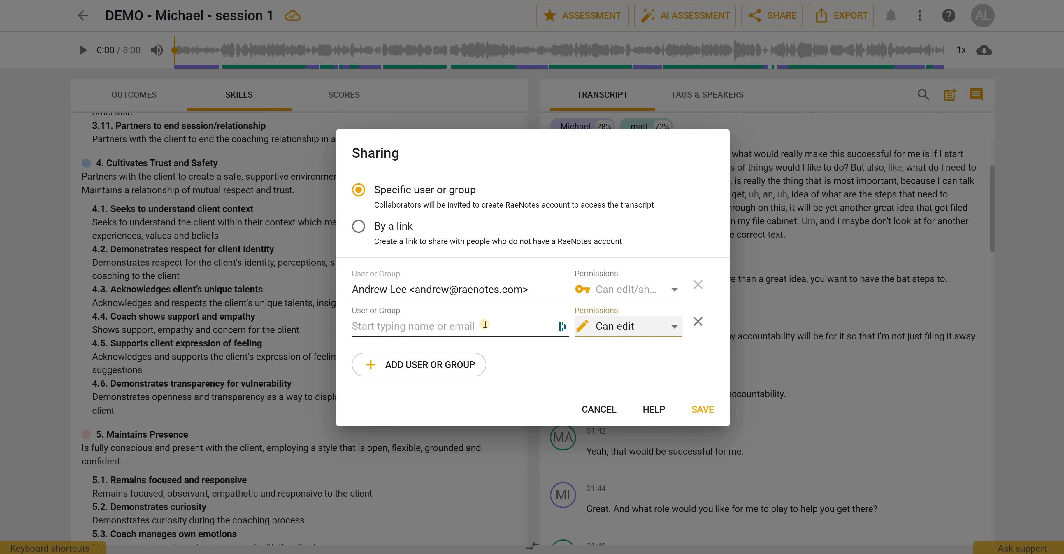
{"action": "left_click", "coordinate": [673, 328]}
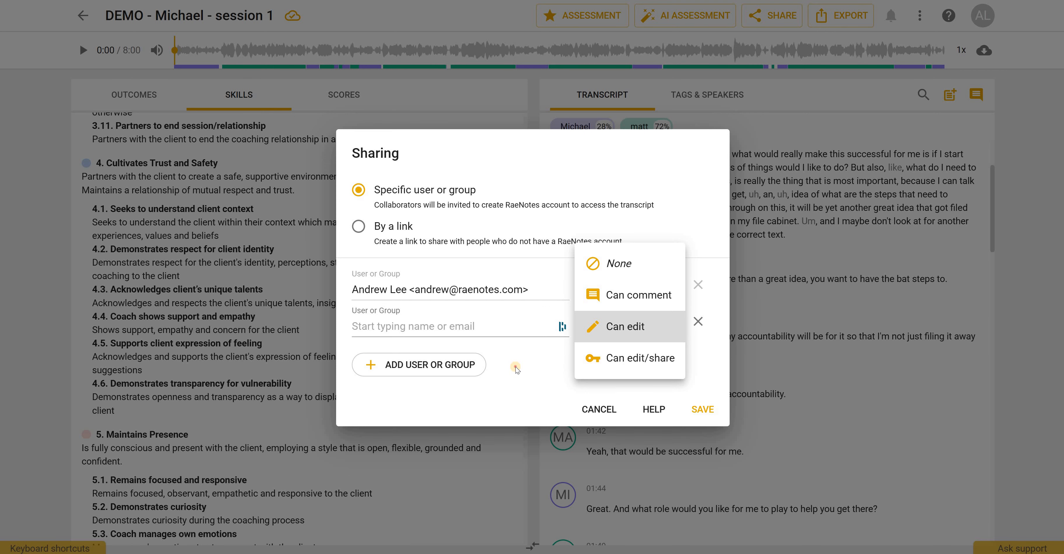
{"action": "key", "text": "Escape"}
{"action": "key", "text": "Escape"}
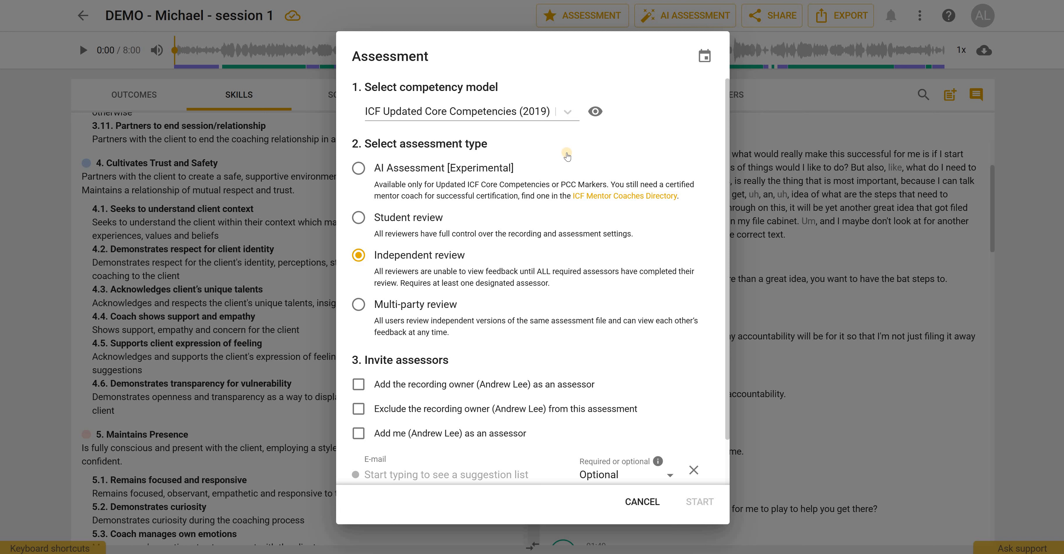
- In the assessment dialog, choose ICF PCC Markers (2020) as the competency model and Multi-party review as the assessment type
{"action": "left_click", "coordinate": [566, 113]}
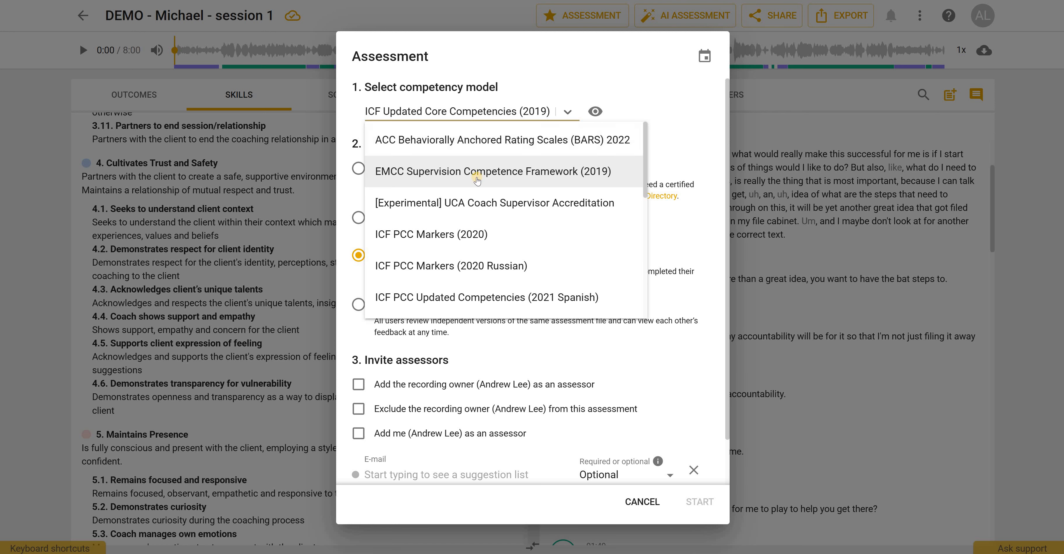
{"action": "left_click", "coordinate": [456, 232]}
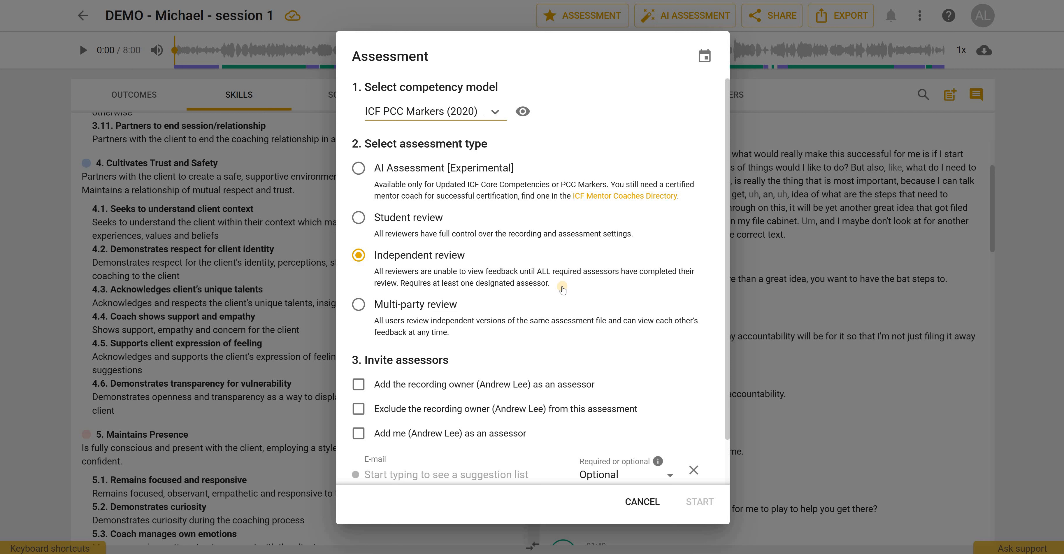
{"action": "left_click", "coordinate": [359, 306]}
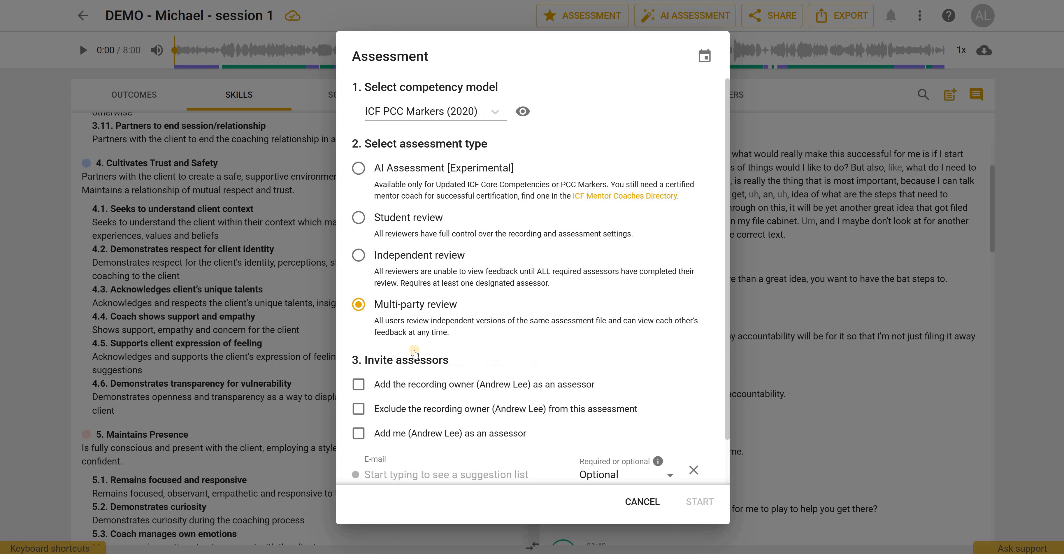
- Set the new assessor row to Required and cancel the assessment dialog without starting it
{"action": "scroll", "coordinate": [405, 417], "scroll_direction": "down", "scroll_amount": 2}
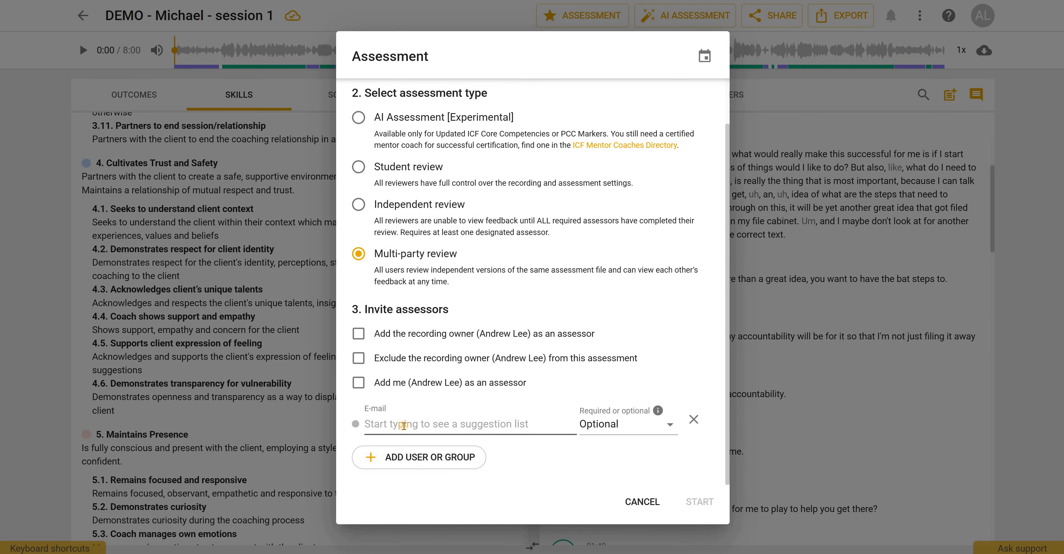
{"action": "left_click", "coordinate": [404, 426]}
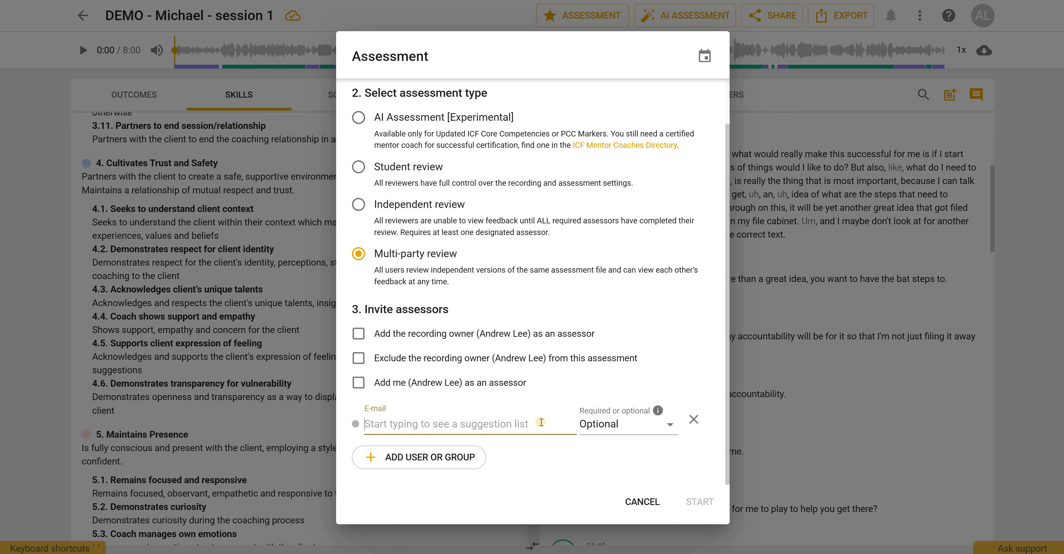
{"action": "left_click", "coordinate": [670, 428]}
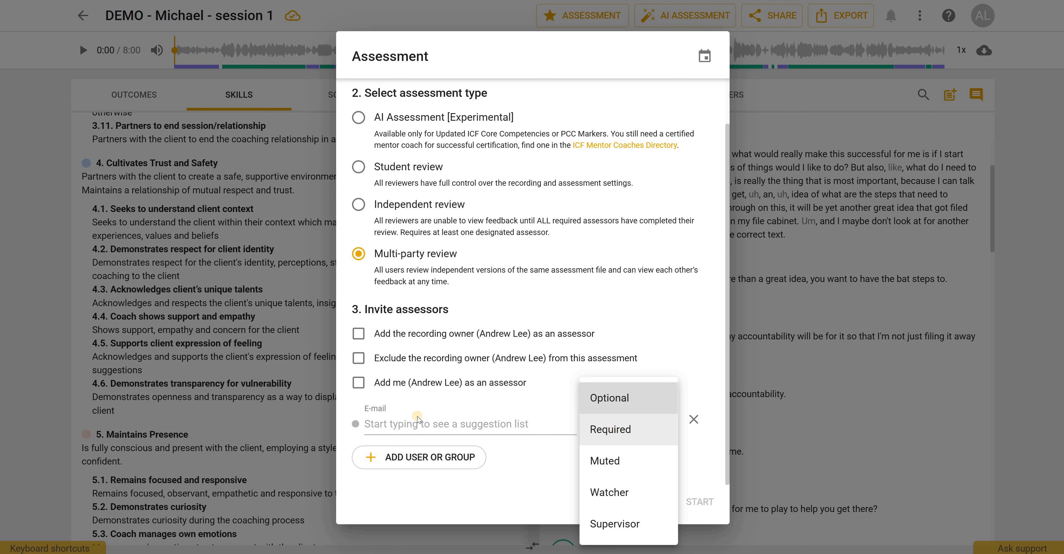
{"action": "left_click", "coordinate": [616, 430]}
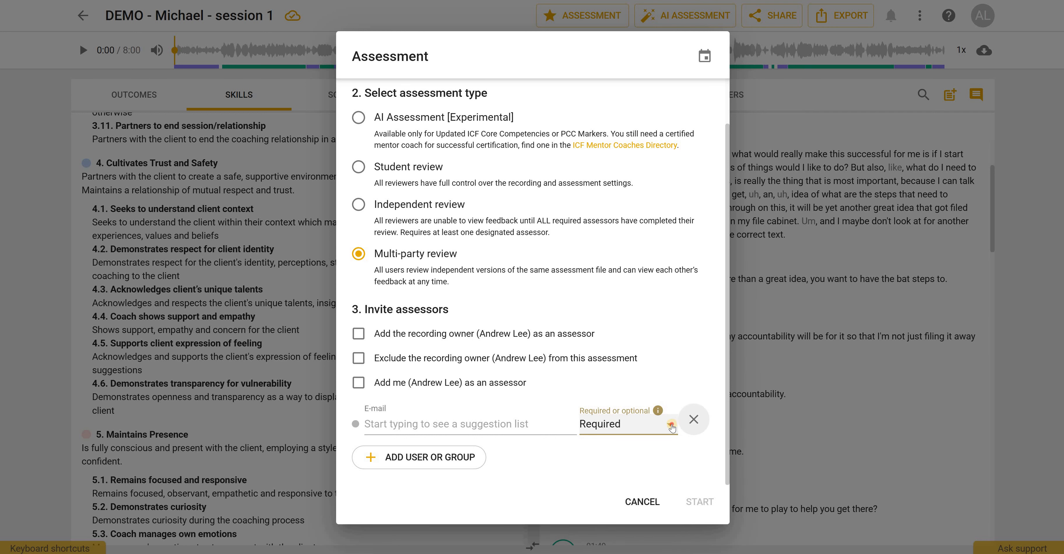
{"action": "left_click", "coordinate": [672, 425]}
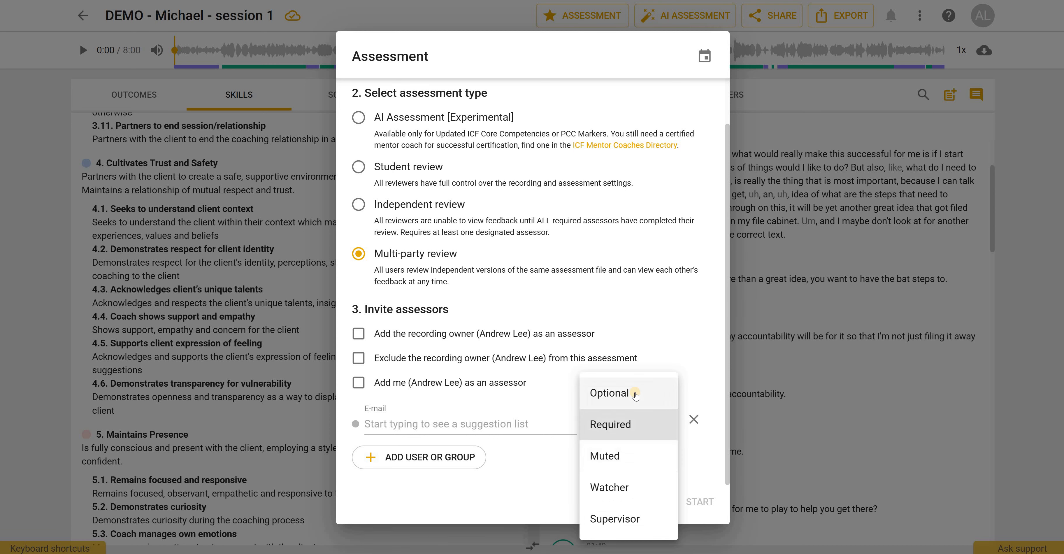
{"action": "left_click", "coordinate": [457, 386]}
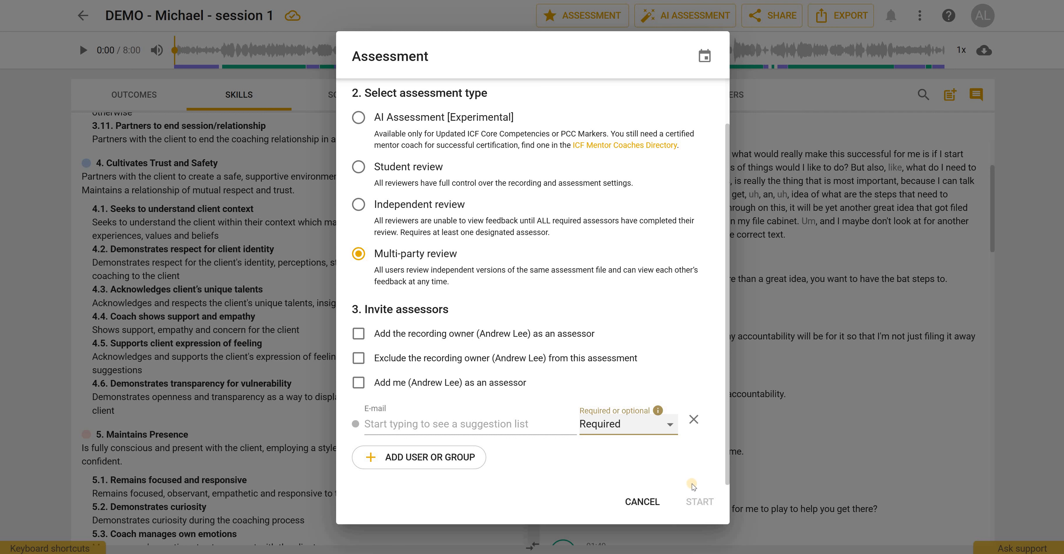
{"action": "left_click", "coordinate": [656, 502]}
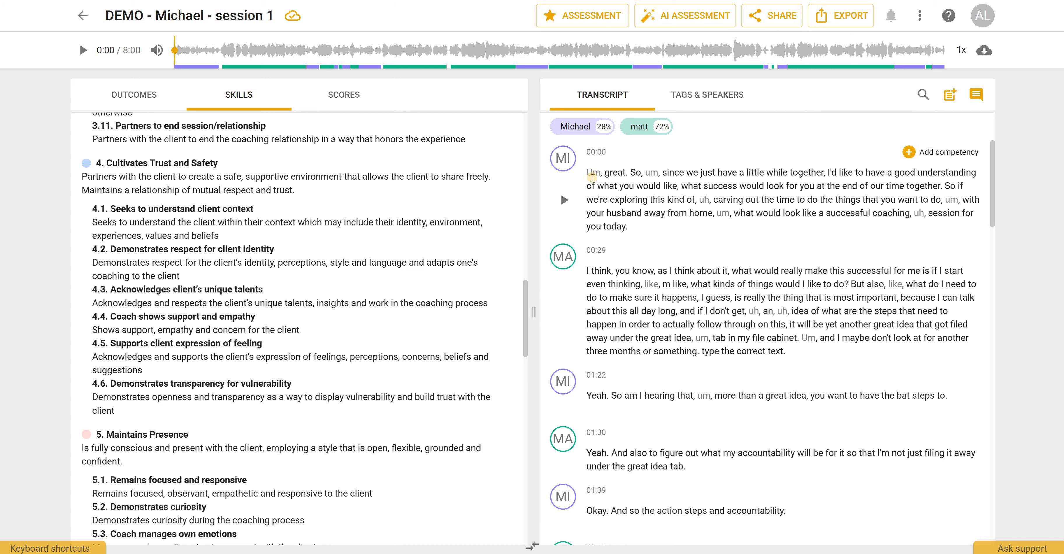
- Play the recording and jump between points in the audio timeline and the transcript
{"action": "left_click", "coordinate": [81, 50]}
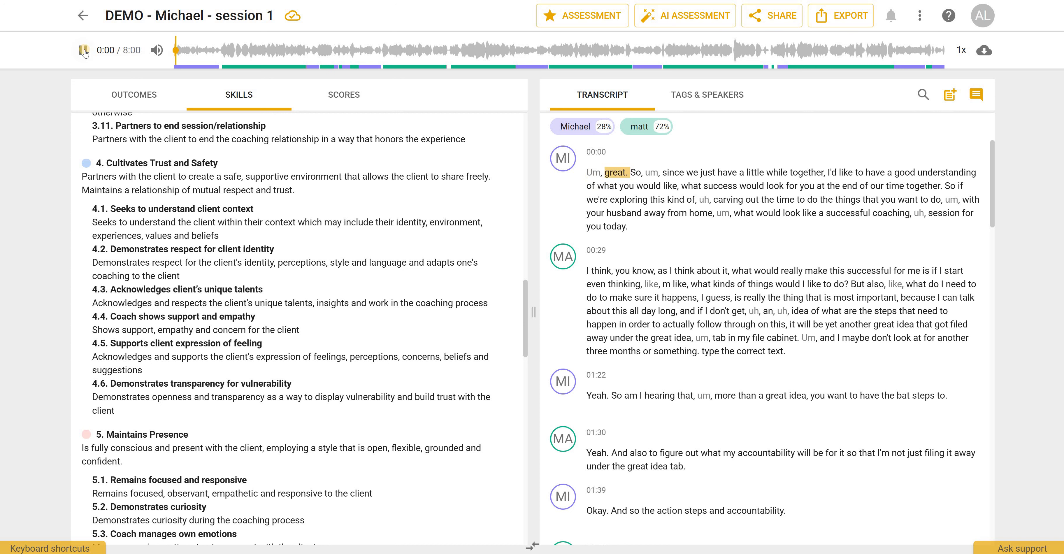
{"action": "left_click", "coordinate": [82, 51]}
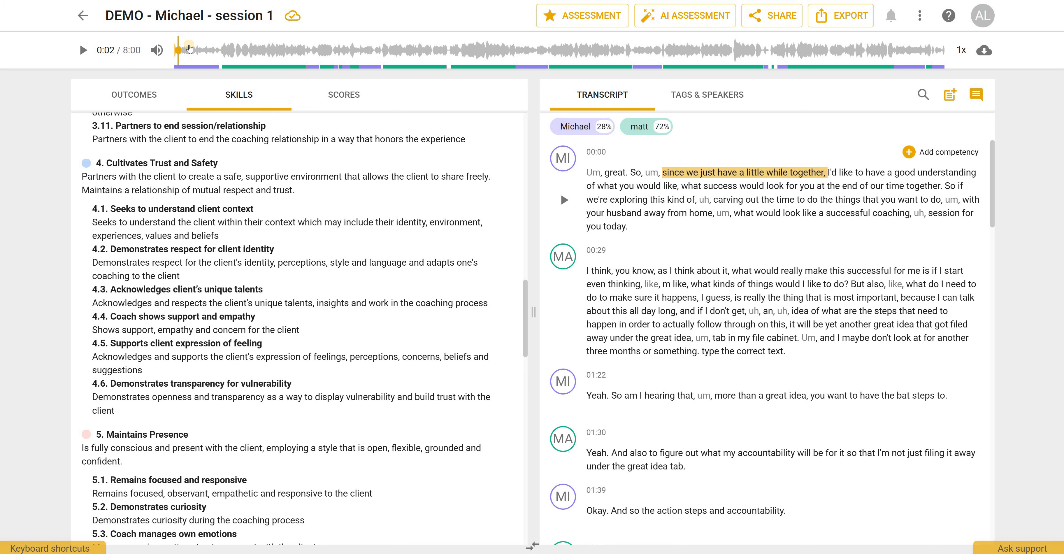
{"action": "left_click", "coordinate": [493, 50]}
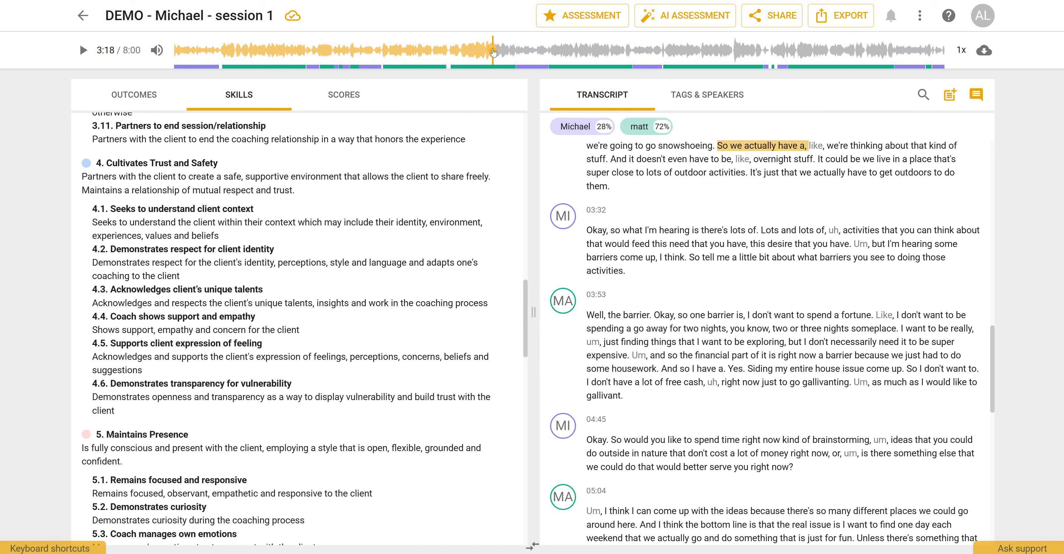
{"action": "left_click", "coordinate": [80, 50]}
{"action": "key", "text": "space"}
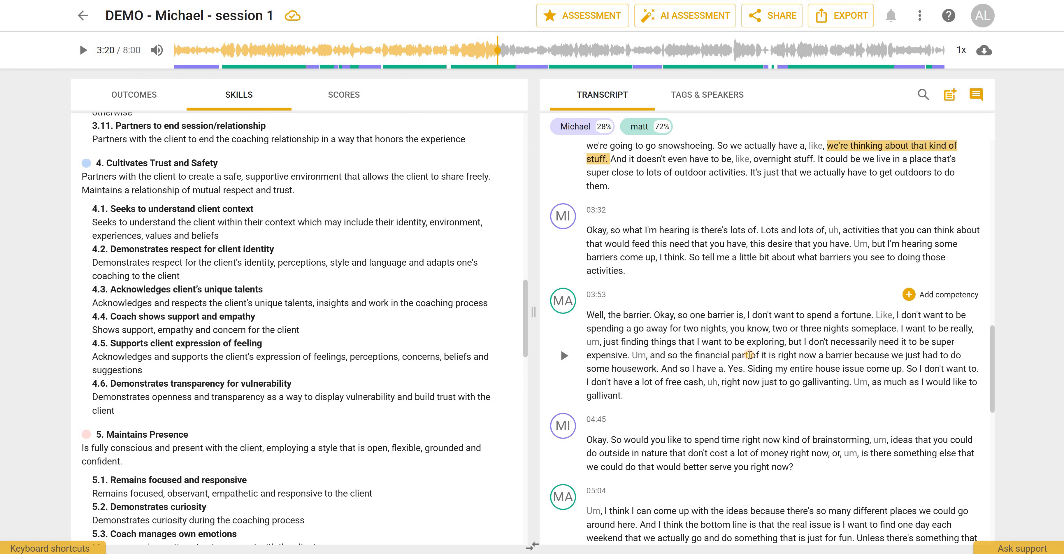
{"action": "left_click", "coordinate": [750, 355]}
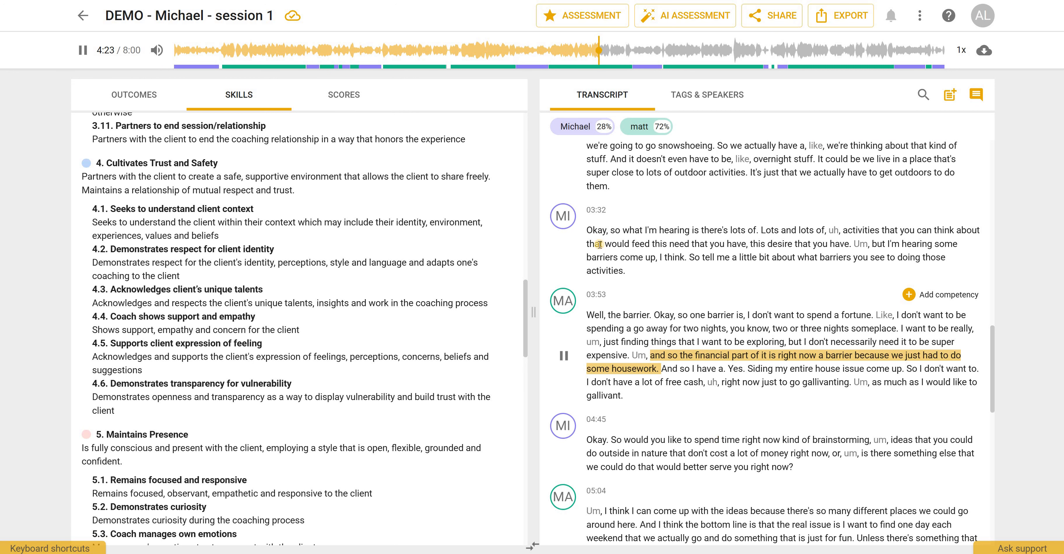
{"action": "scroll", "coordinate": [602, 233], "scroll_direction": "up", "scroll_amount": 3}
{"action": "key", "text": "space"}
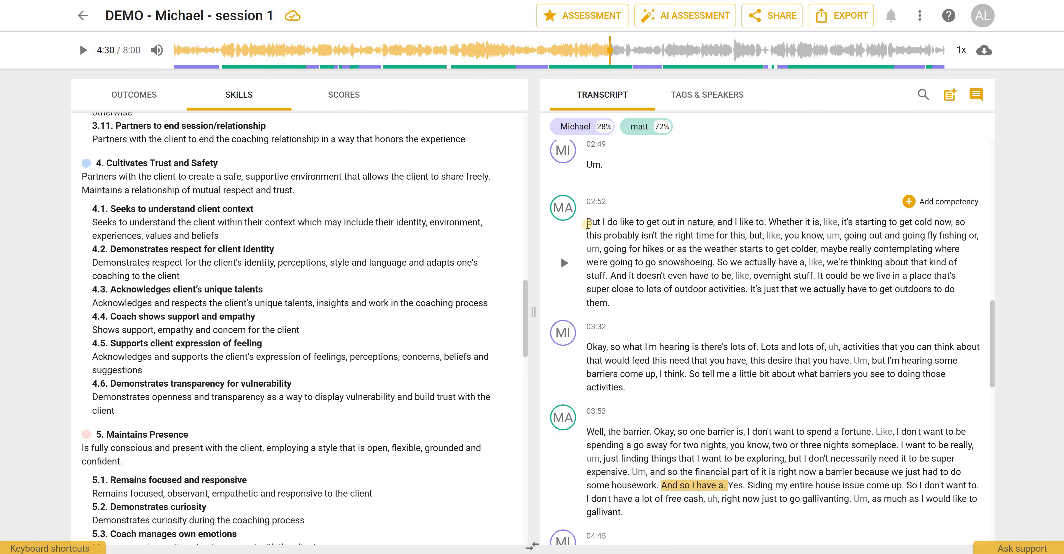
- Tag the opening lines of matt's 02:52 paragraph with 2.Coaching Mindset and tick 'Clients are responsible for choices'
{"action": "left_click_drag", "start_coordinate": [588, 224], "coordinate": [824, 235]}
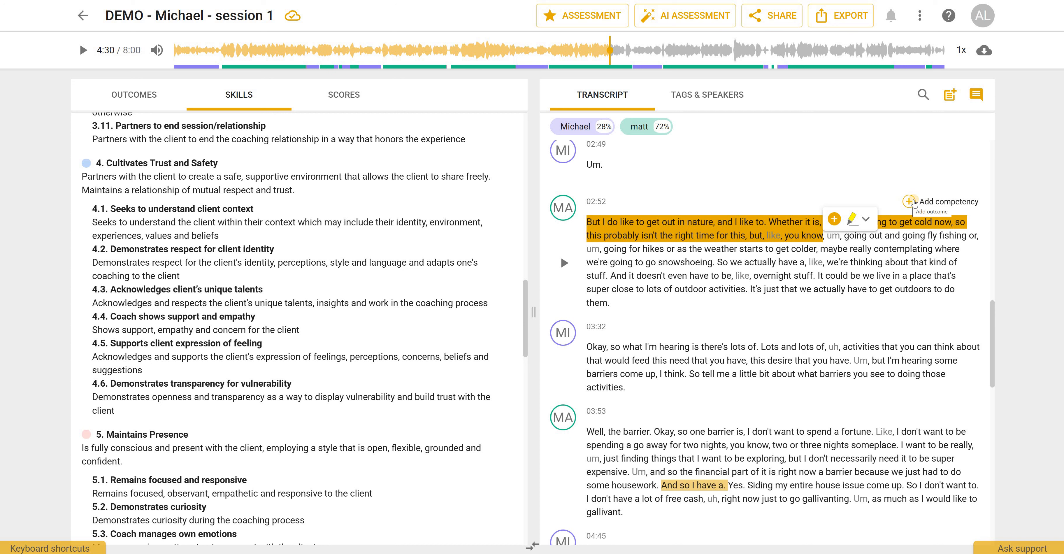
{"action": "left_click", "coordinate": [834, 219]}
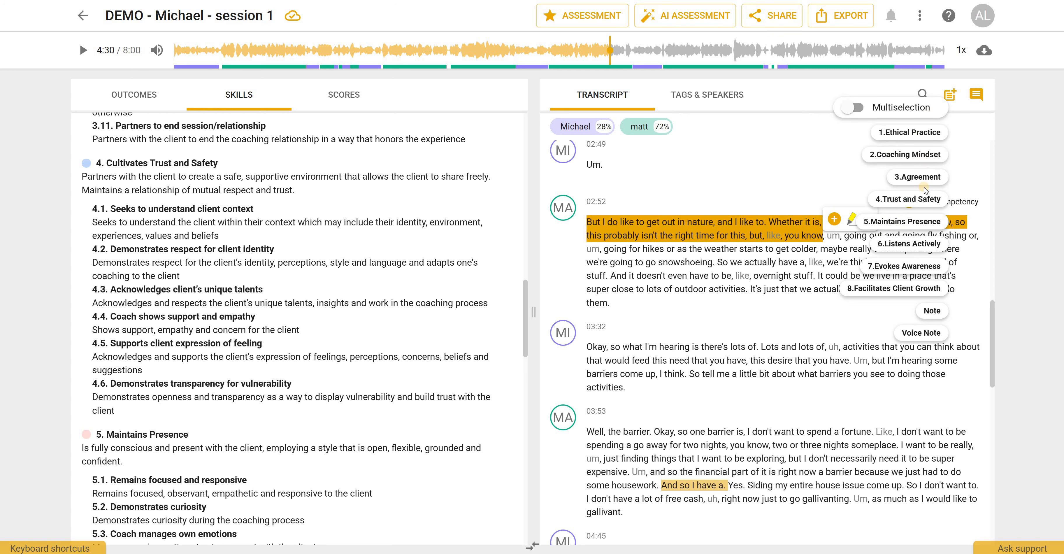
{"action": "left_click", "coordinate": [908, 155]}
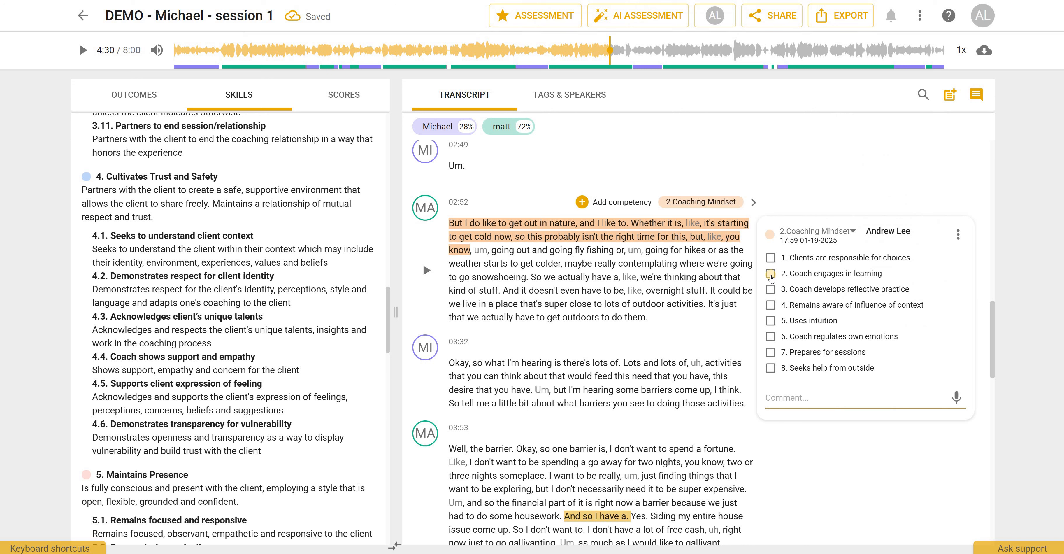
{"action": "left_click", "coordinate": [771, 259]}
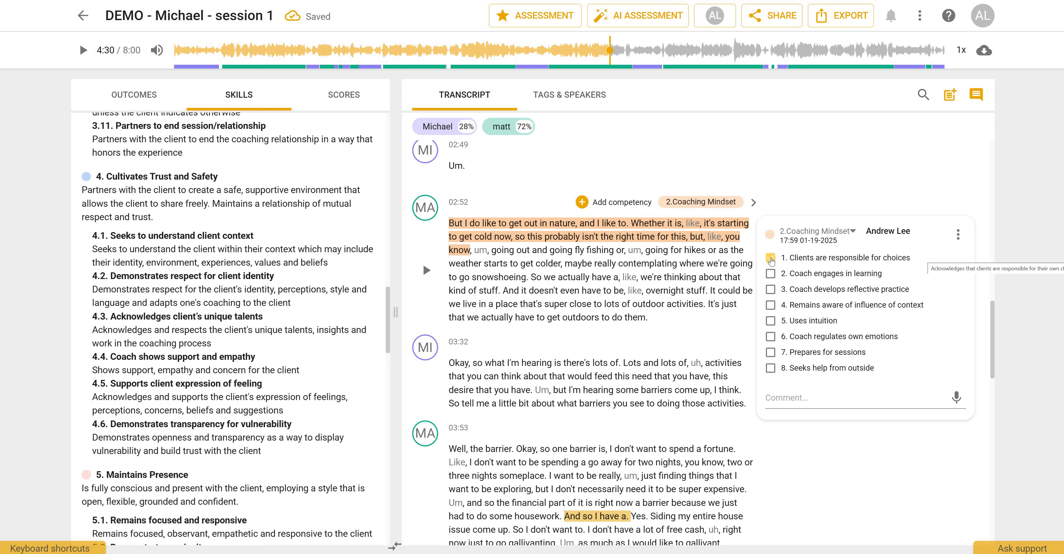
{"action": "left_click", "coordinate": [790, 260]}
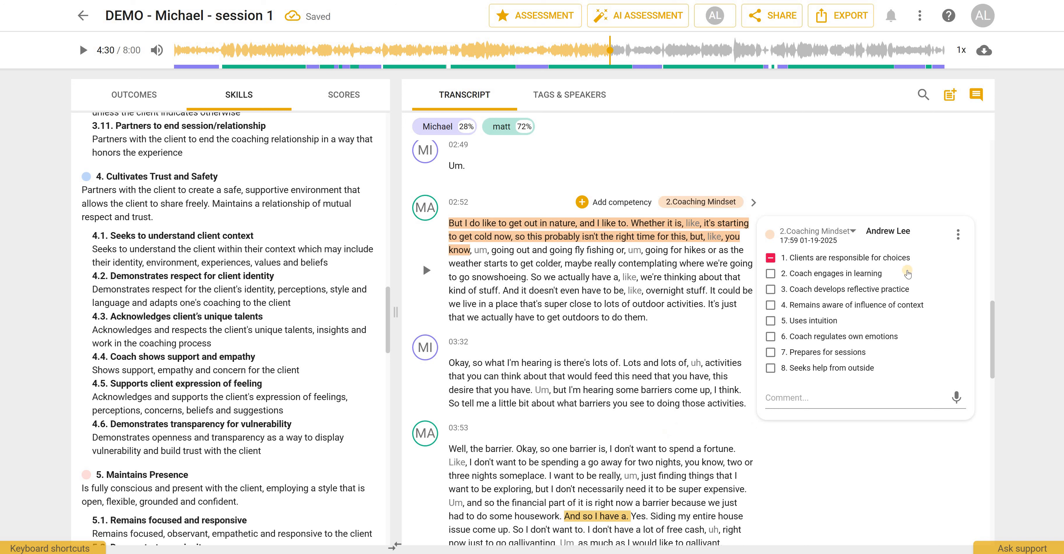
{"action": "left_click", "coordinate": [771, 258]}
- Add the comment 'add feedback' to the Coaching Mindset tag
{"action": "left_click", "coordinate": [870, 401]}
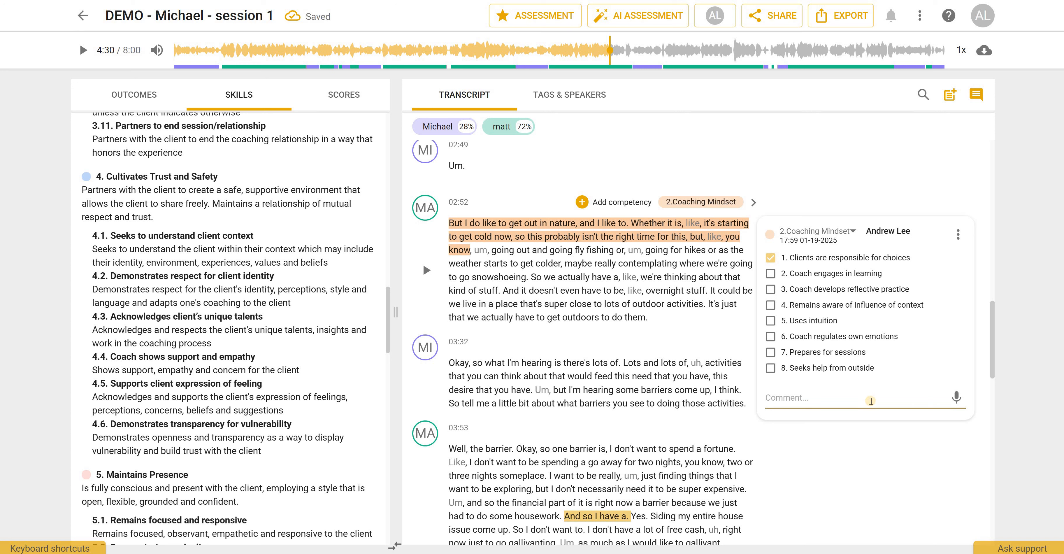
{"action": "type", "text": "add feedback"}
{"action": "left_click", "coordinate": [953, 399]}
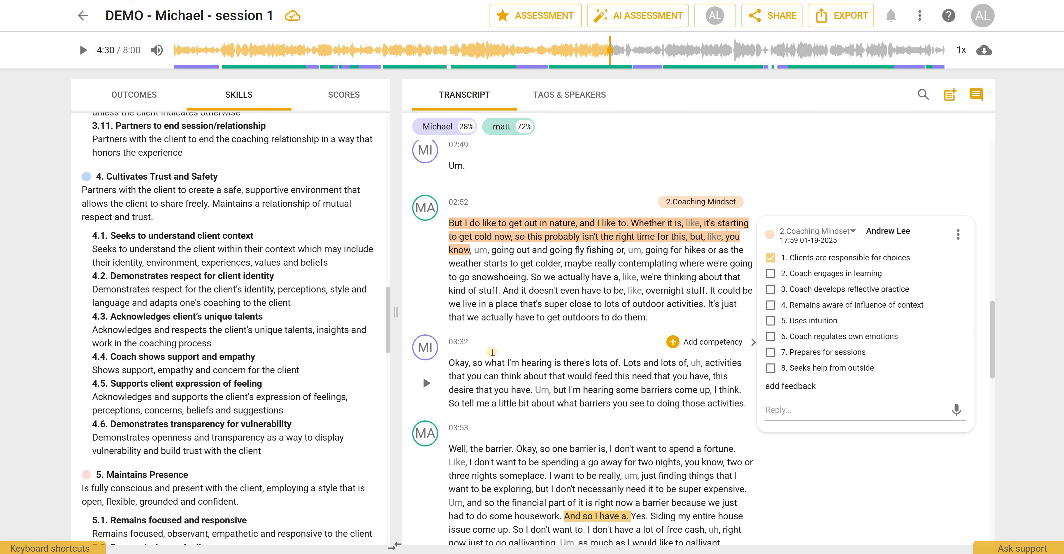
- Highlight the first sentence of matt's 03:53 paragraph in green
{"action": "scroll", "coordinate": [479, 306], "scroll_direction": "down", "scroll_amount": 1}
{"action": "scroll", "coordinate": [471, 277], "scroll_direction": "down", "scroll_amount": 8}
{"action": "scroll", "coordinate": [574, 273], "scroll_direction": "up", "scroll_amount": 3}
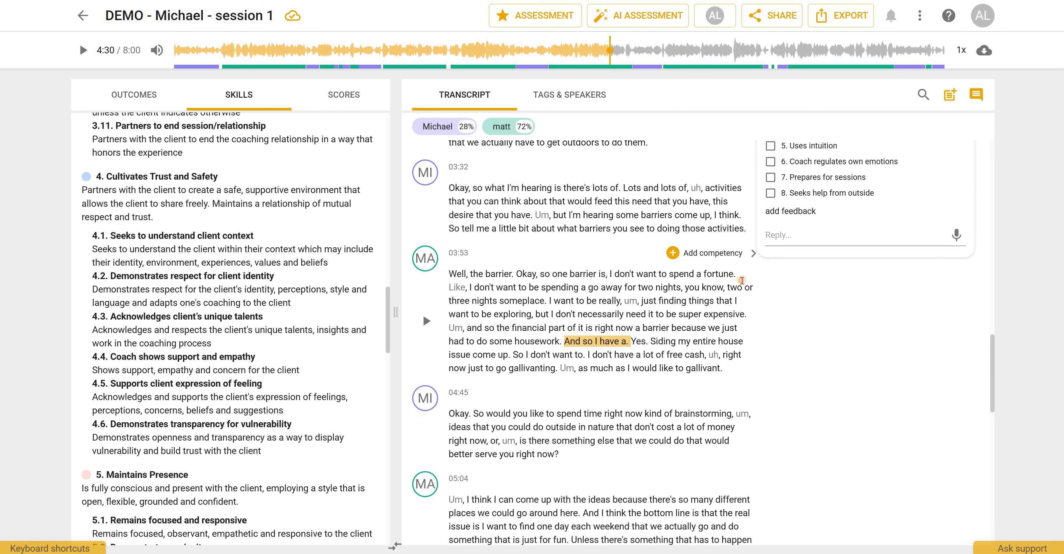
{"action": "left_click_drag", "start_coordinate": [449, 274], "coordinate": [741, 277]}
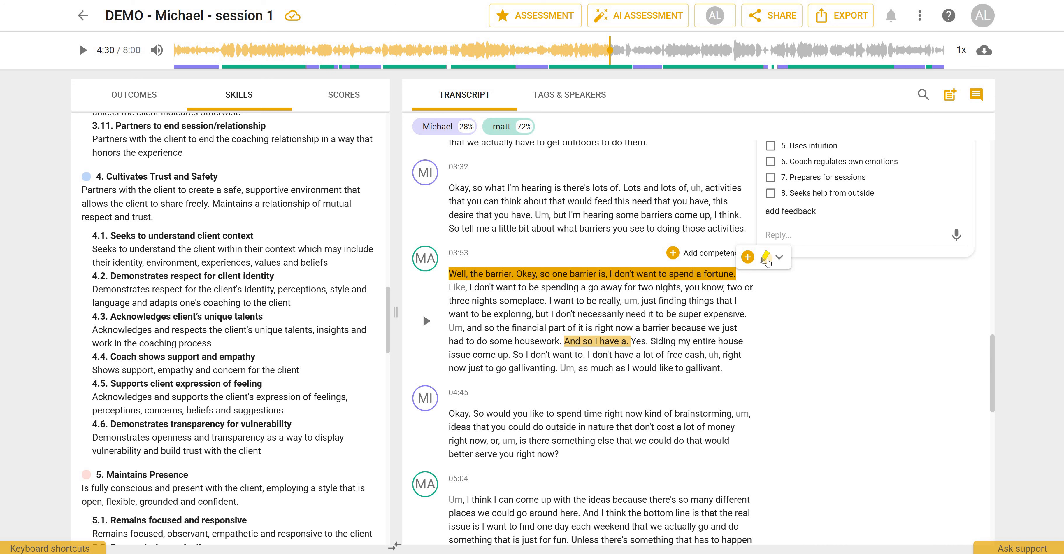
{"action": "left_click", "coordinate": [781, 258]}
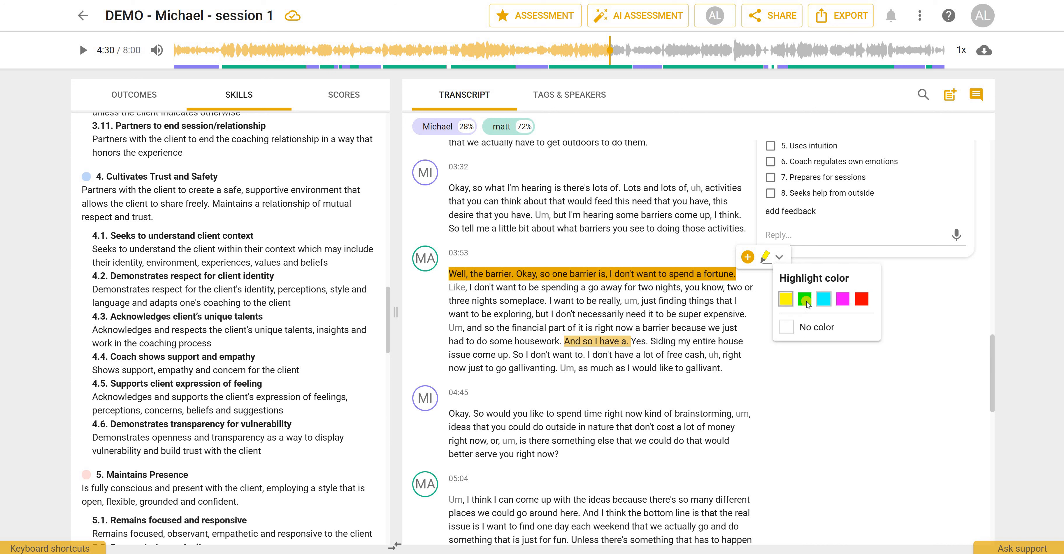
{"action": "left_click", "coordinate": [490, 260]}
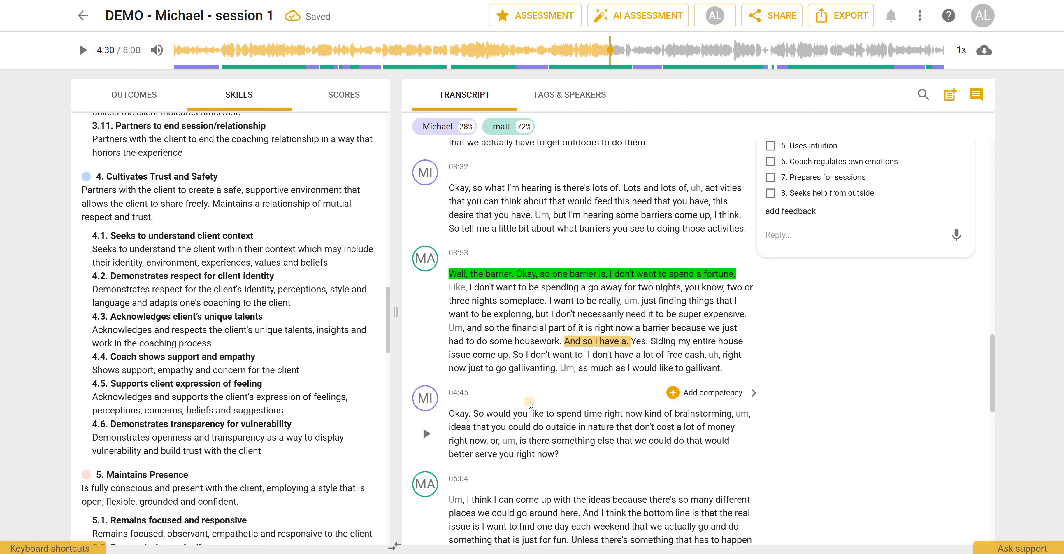
- Tag most of matt's 05:04 paragraph with both 1.Ethical Practice and 3.Agreement using multiselection
{"action": "scroll", "coordinate": [458, 261], "scroll_direction": "down", "scroll_amount": 5}
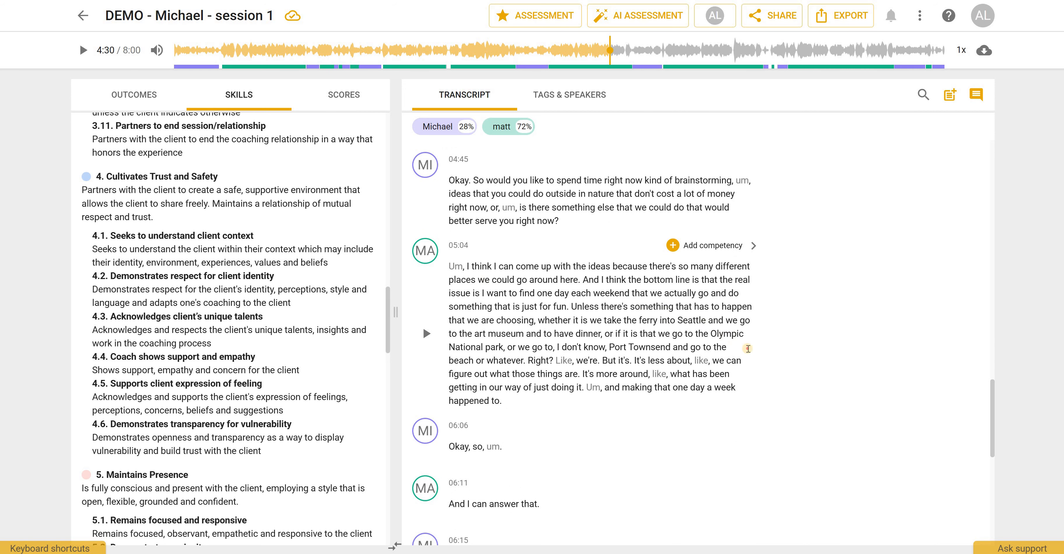
{"action": "left_click_drag", "start_coordinate": [449, 267], "coordinate": [748, 348]}
{"action": "left_click", "coordinate": [719, 247]}
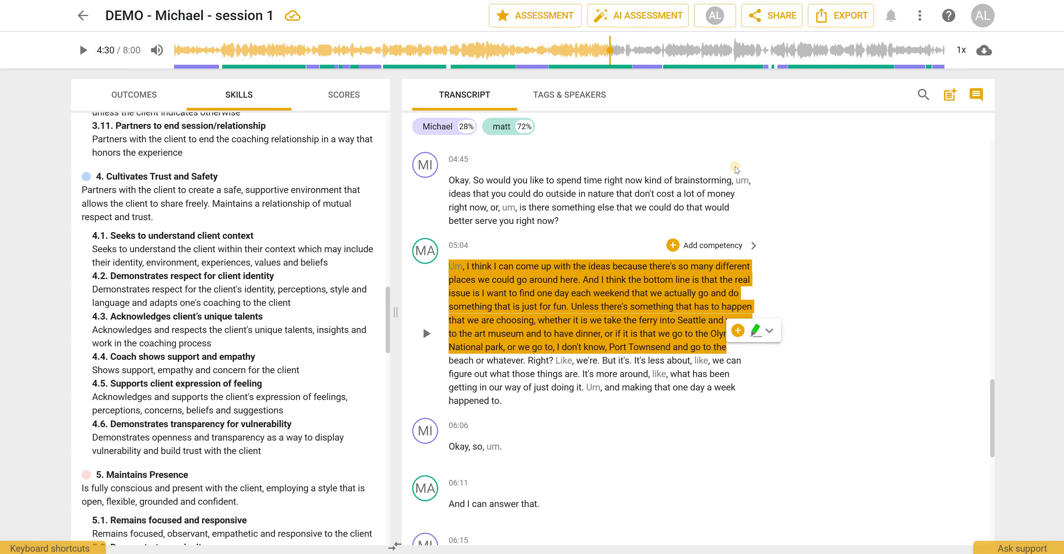
{"action": "left_click", "coordinate": [687, 135]}
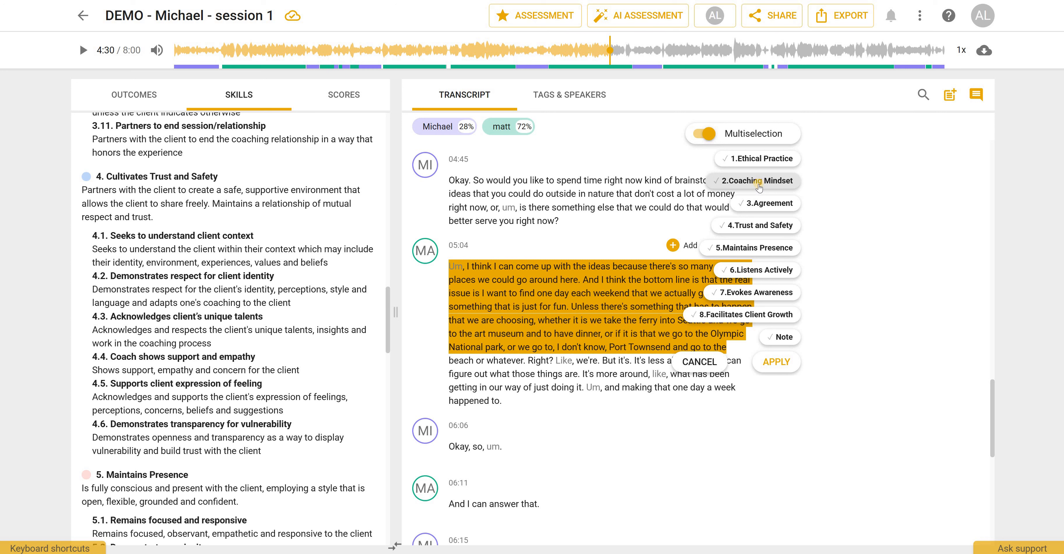
{"action": "left_click", "coordinate": [768, 159]}
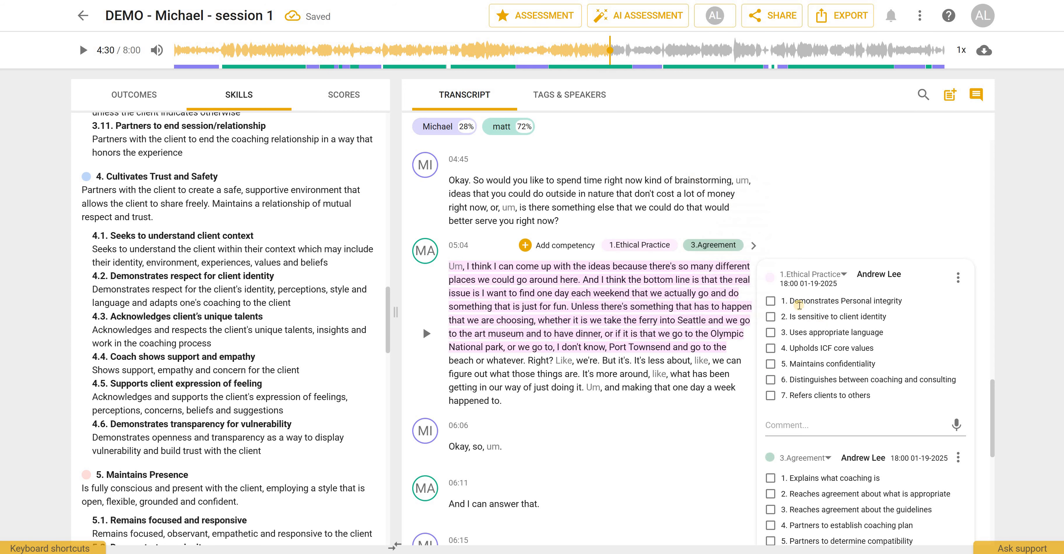
- Tick 'Is sensitive to client identity' and 'Upholds ICF core values' under the Ethical Practice tag
{"action": "scroll", "coordinate": [772, 192], "scroll_direction": "down", "scroll_amount": 3}
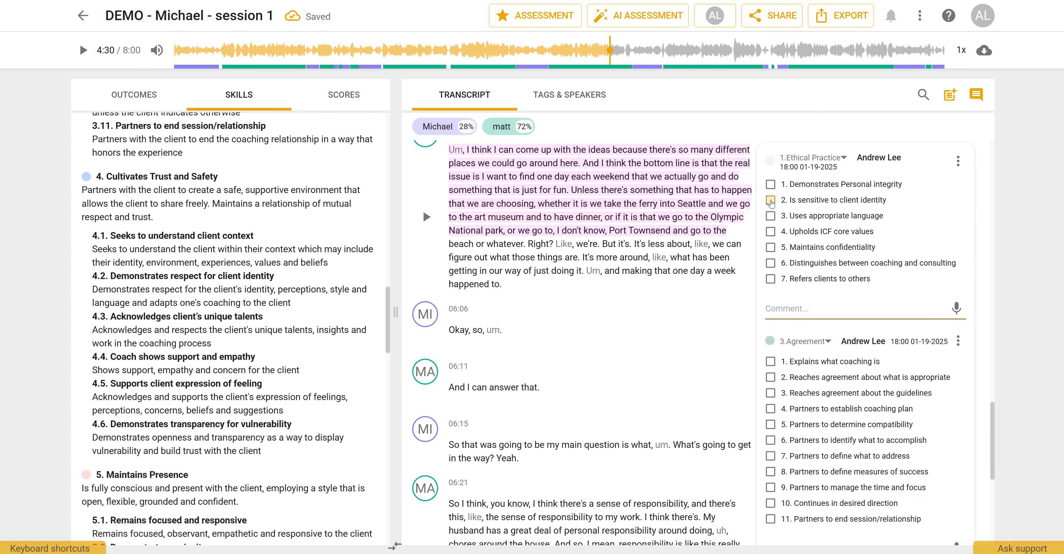
{"action": "left_click", "coordinate": [771, 201]}
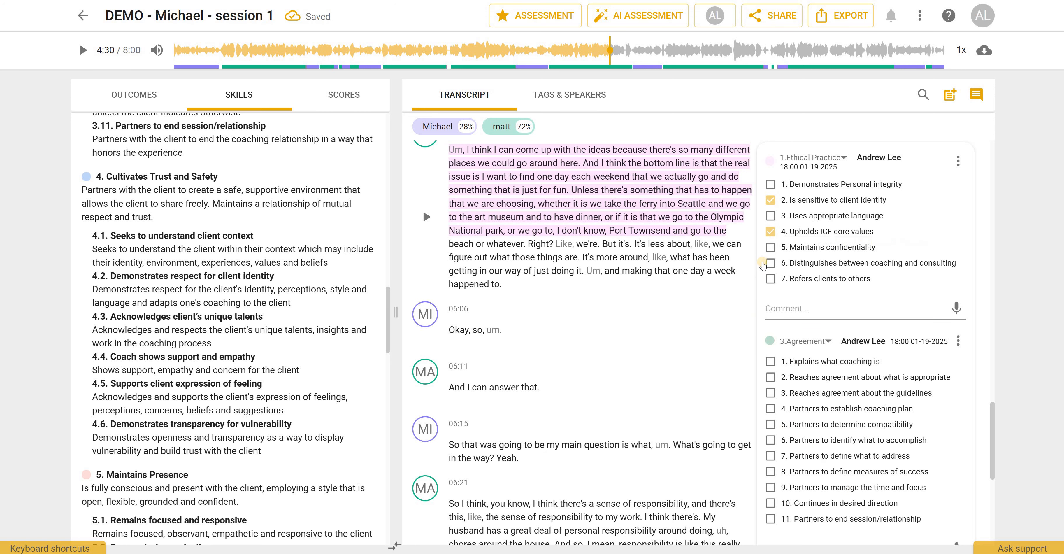
- Mark 'Partners to establish coaching plan' and 'Partners to define measures of success' as negative under the Agreement tag, commenting 'add comments'
{"action": "scroll", "coordinate": [772, 235], "scroll_direction": "down", "scroll_amount": 4}
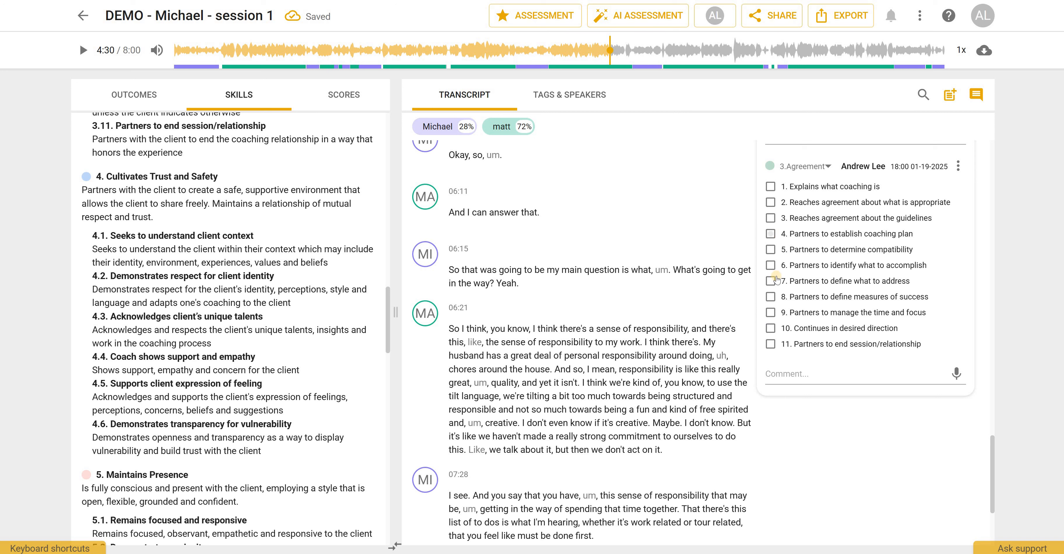
{"action": "left_click", "coordinate": [771, 234]}
{"action": "left_click", "coordinate": [771, 297]}
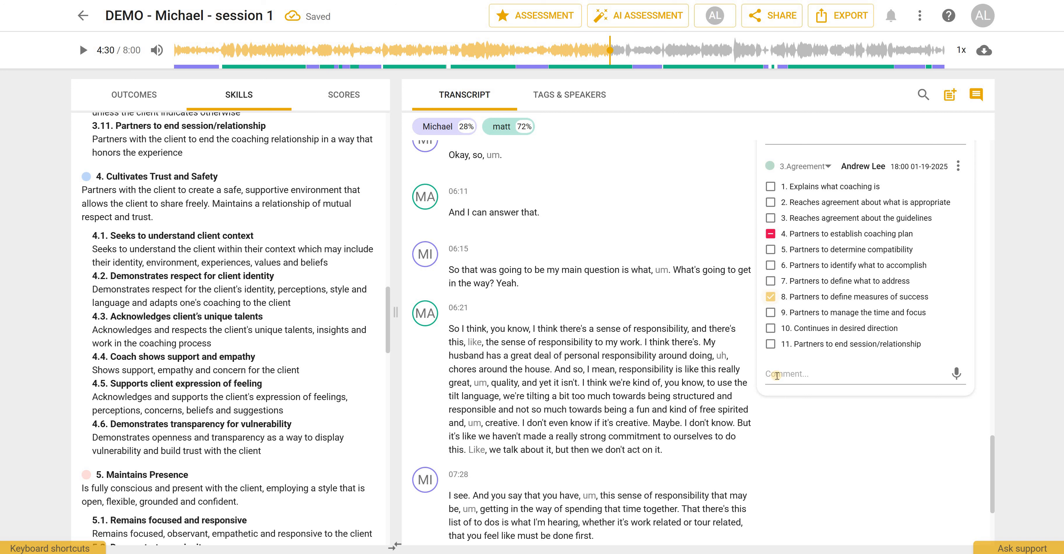
{"action": "left_click", "coordinate": [810, 376]}
{"action": "type", "text": "add comments"}
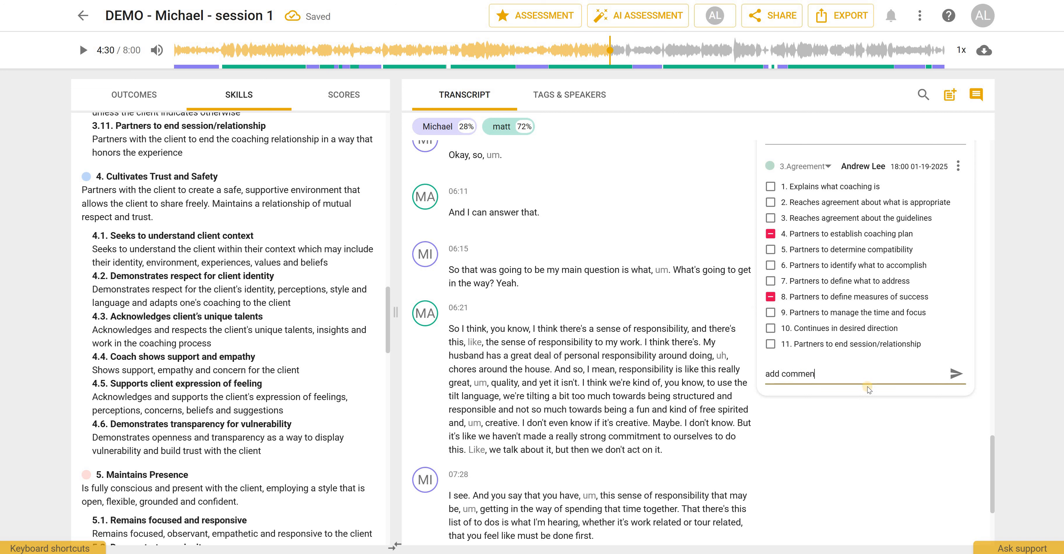
{"action": "left_click", "coordinate": [954, 374]}
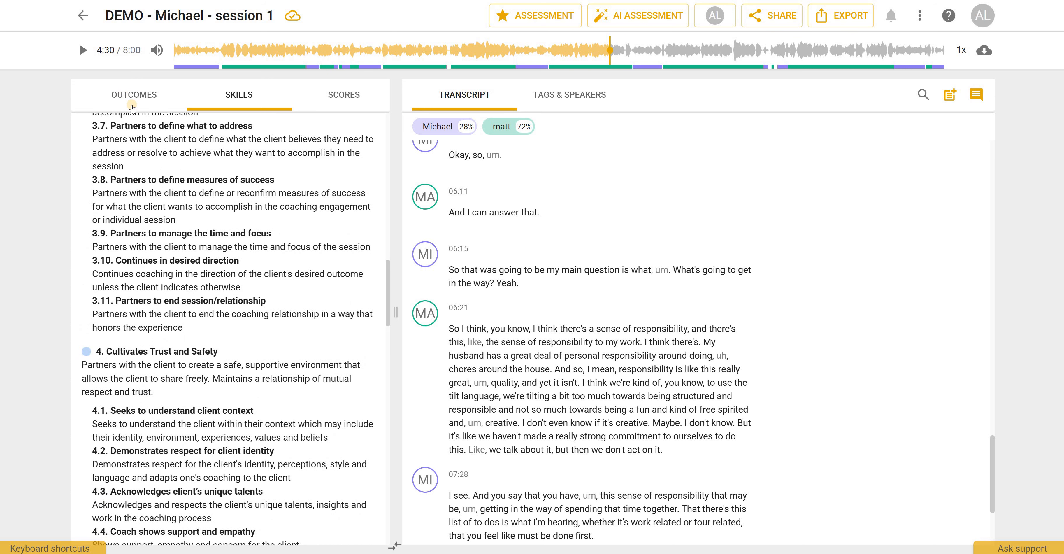
- Review the tagged passages in Outcomes, filtering by the Coaching Mindset and Ethical Practice tags
{"action": "left_click", "coordinate": [125, 96]}
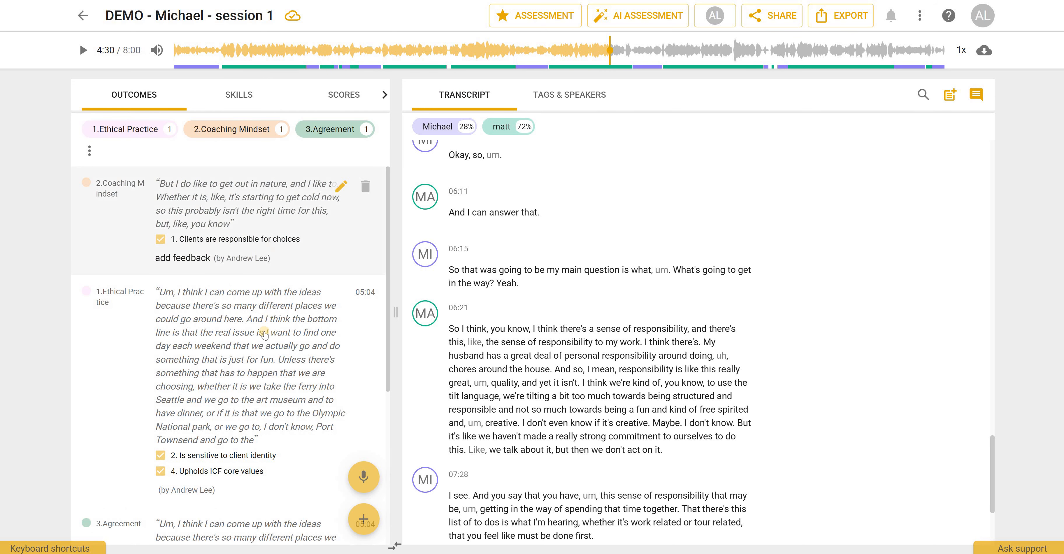
{"action": "scroll", "coordinate": [256, 347], "scroll_direction": "down", "scroll_amount": 5}
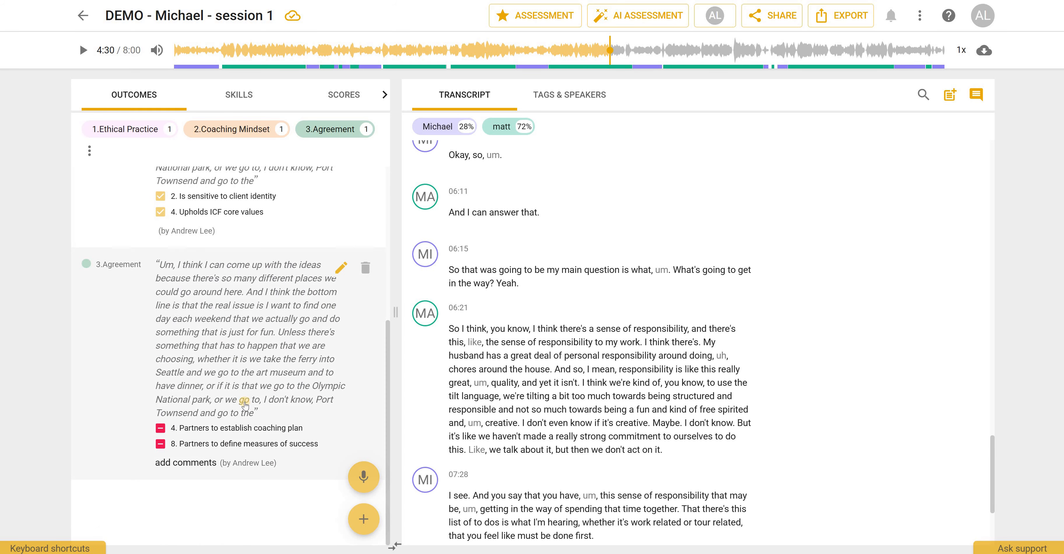
{"action": "scroll", "coordinate": [219, 389], "scroll_direction": "up", "scroll_amount": 5}
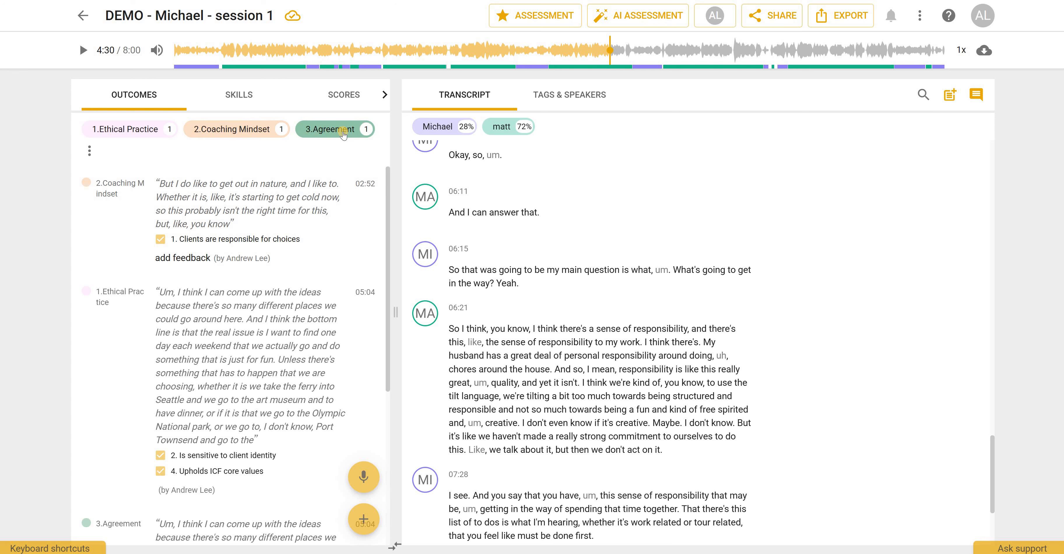
{"action": "left_click", "coordinate": [238, 136]}
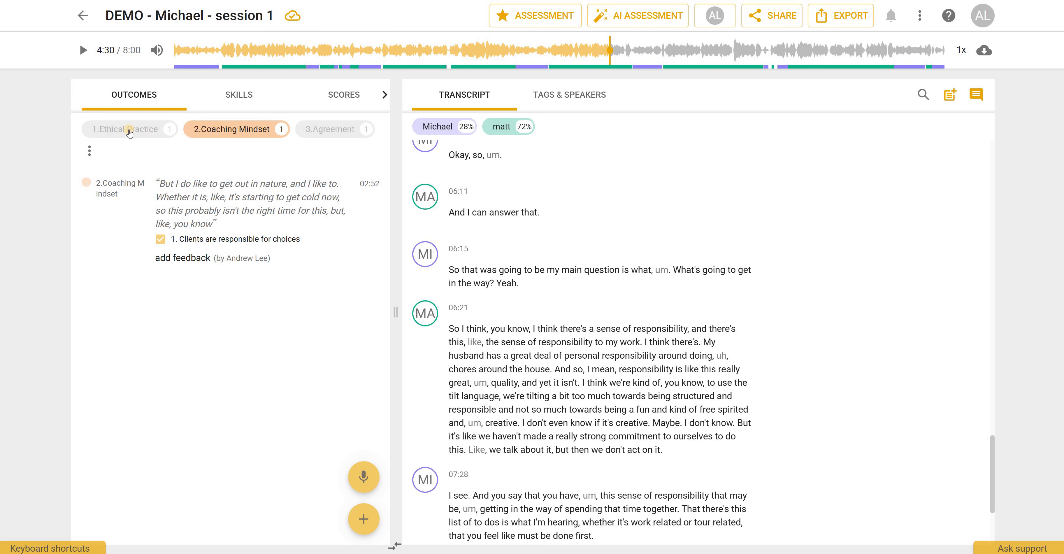
{"action": "left_click", "coordinate": [129, 133]}
{"action": "left_click", "coordinate": [122, 135]}
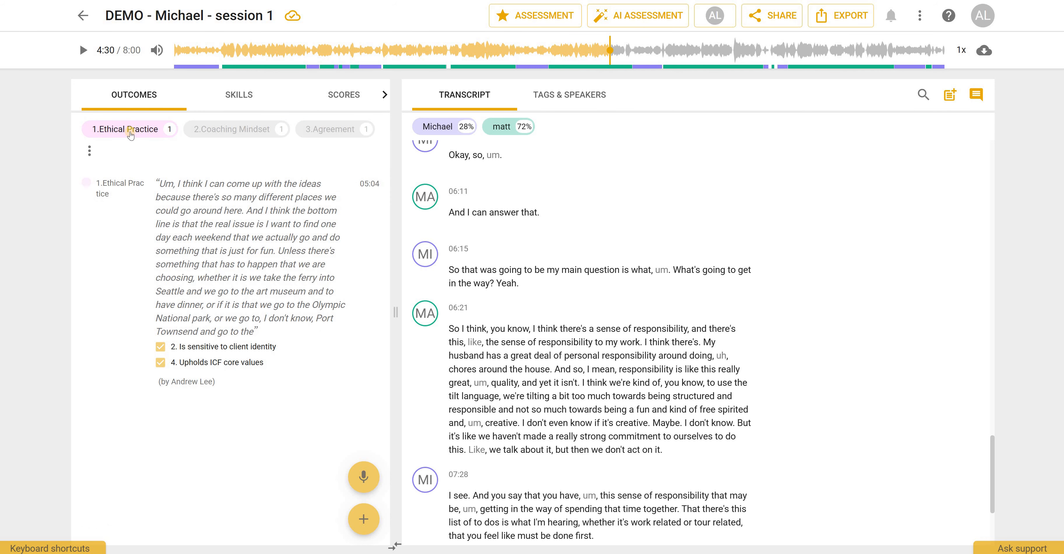
{"action": "left_click", "coordinate": [129, 136]}
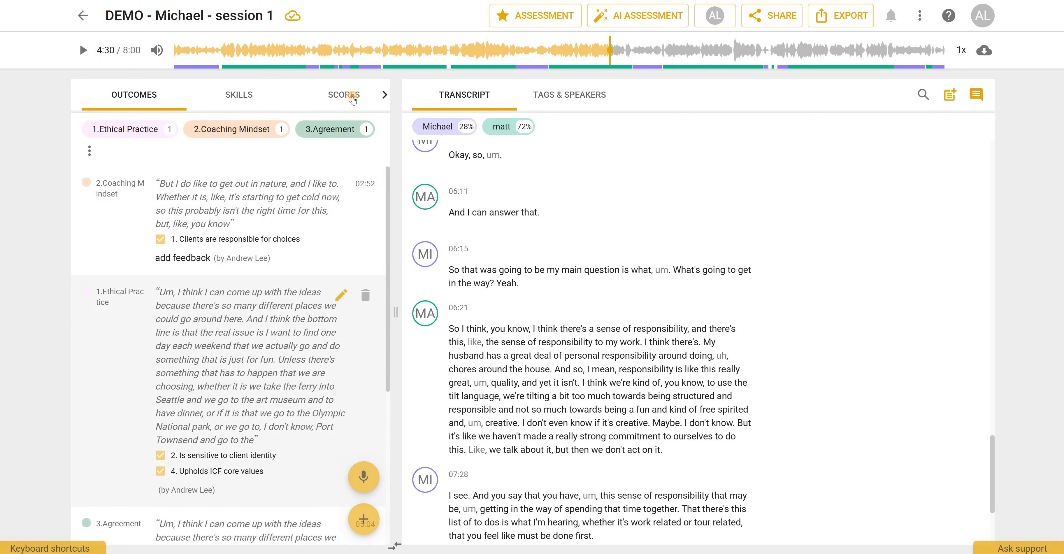
- Review the per-competency check counts in the Scores view
{"action": "left_click", "coordinate": [342, 95]}
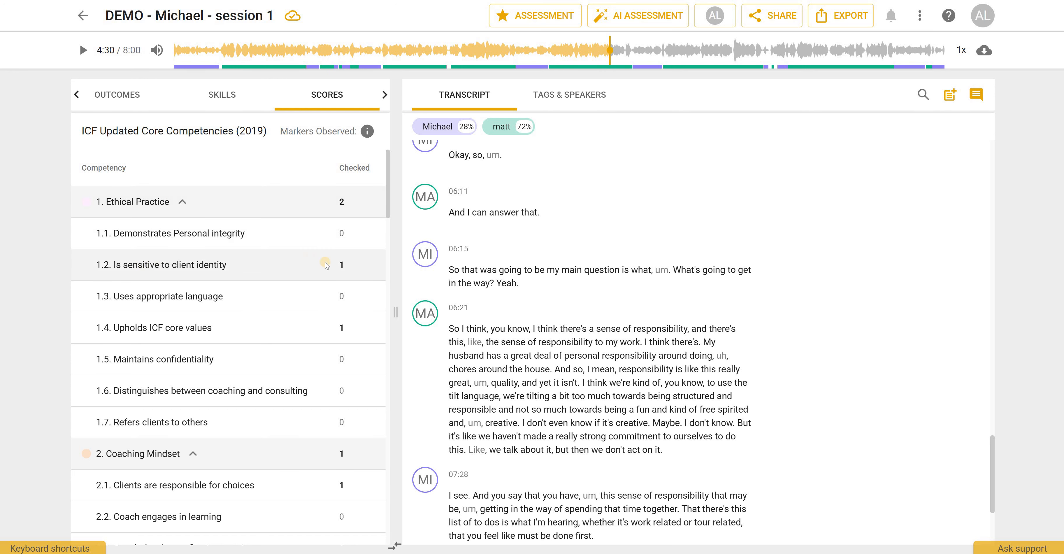
{"action": "scroll", "coordinate": [342, 212], "scroll_direction": "down", "scroll_amount": 3}
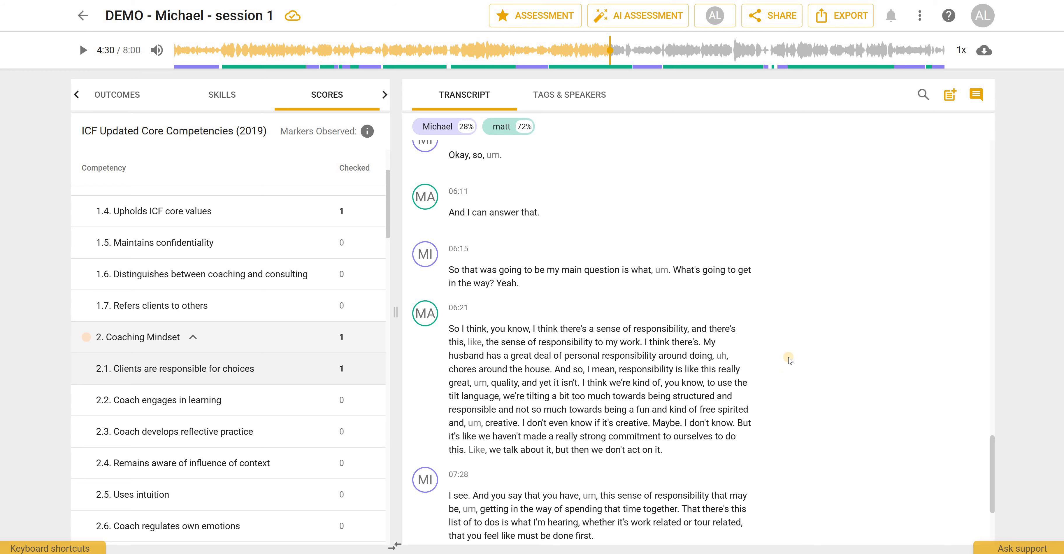
{"action": "scroll", "coordinate": [792, 359], "scroll_direction": "up", "scroll_amount": 12}
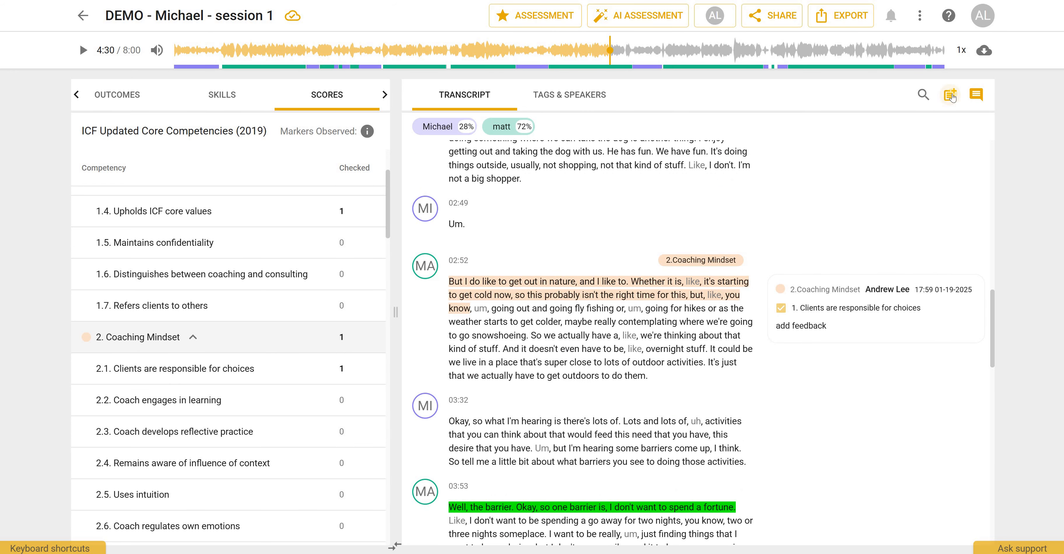
- Add a transcript summary reading 'input additional feedback or notes for the mentee'
{"action": "left_click", "coordinate": [951, 96]}
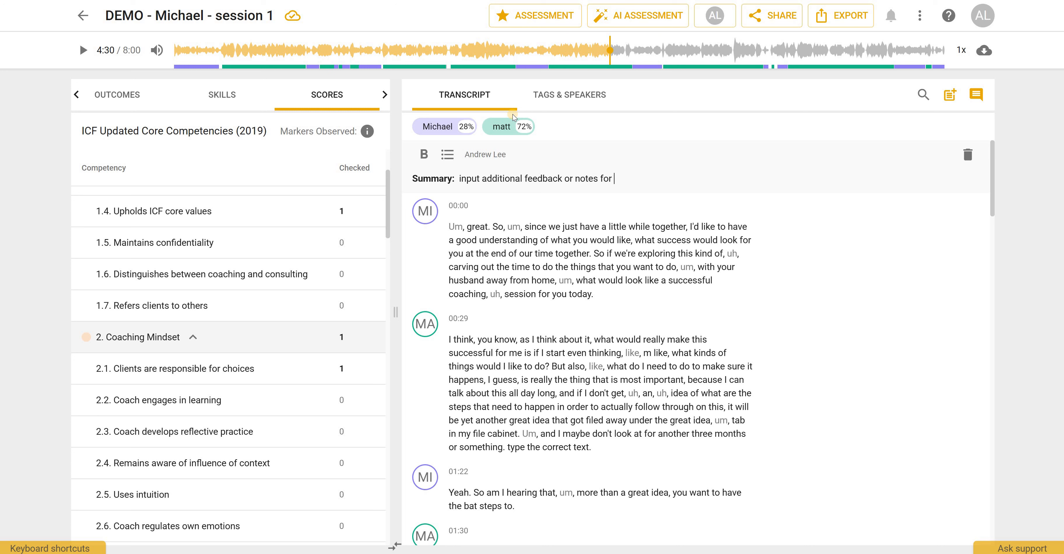
{"action": "type", "text": "ntee"}
{"action": "mouse_move", "coordinate": [742, 216]}
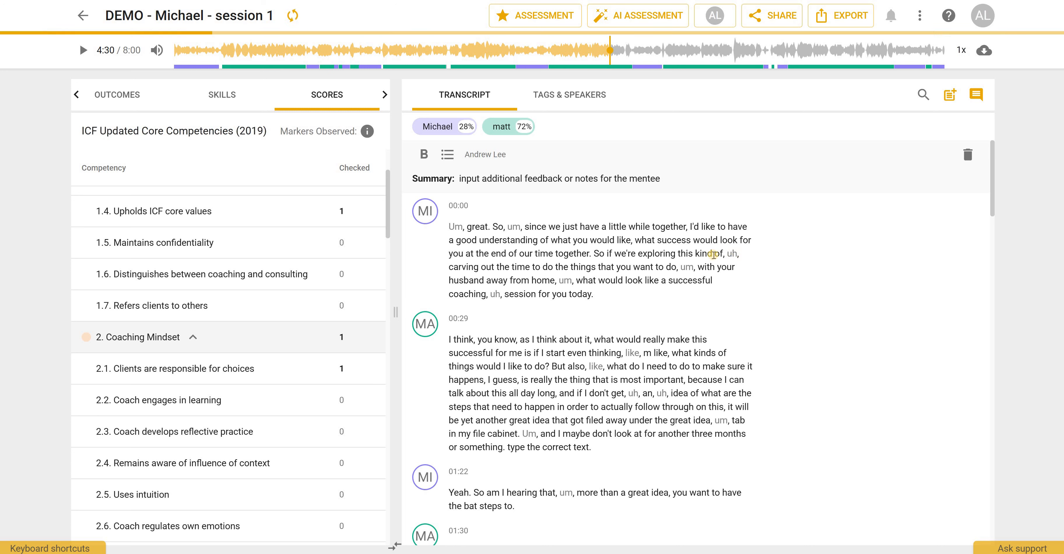
{"action": "left_click", "coordinate": [691, 239]}
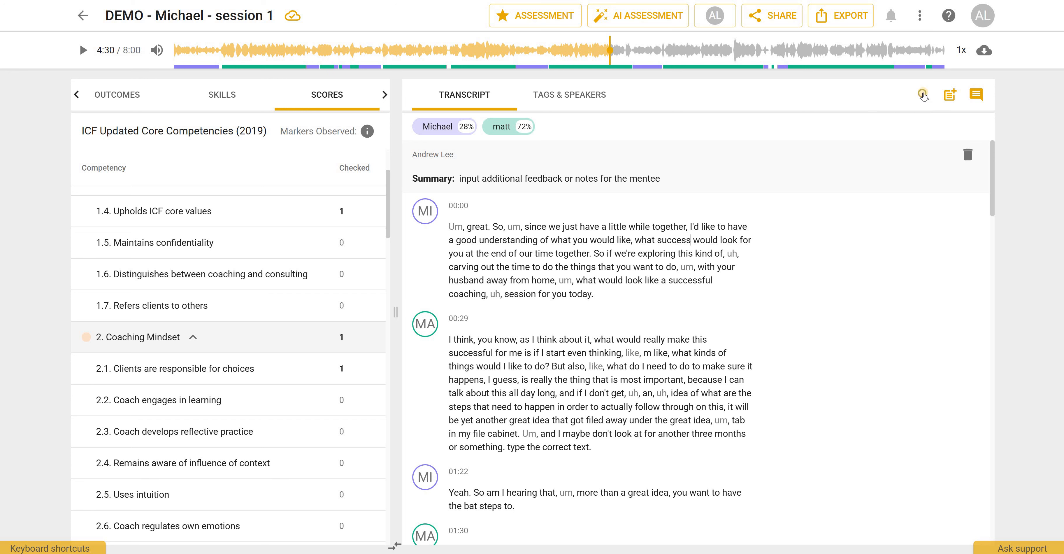
- Open the find-and-replace panel beside the transcript
{"action": "left_click", "coordinate": [924, 95]}
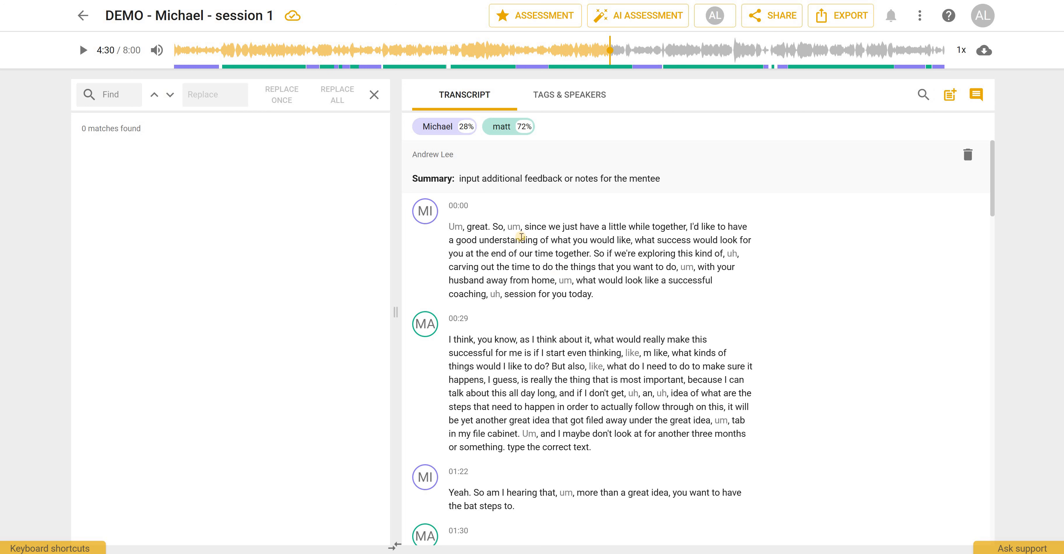
{"action": "scroll", "coordinate": [538, 237], "scroll_direction": "down", "scroll_amount": 3}
{"action": "scroll", "coordinate": [593, 236], "scroll_direction": "up", "scroll_amount": 2}
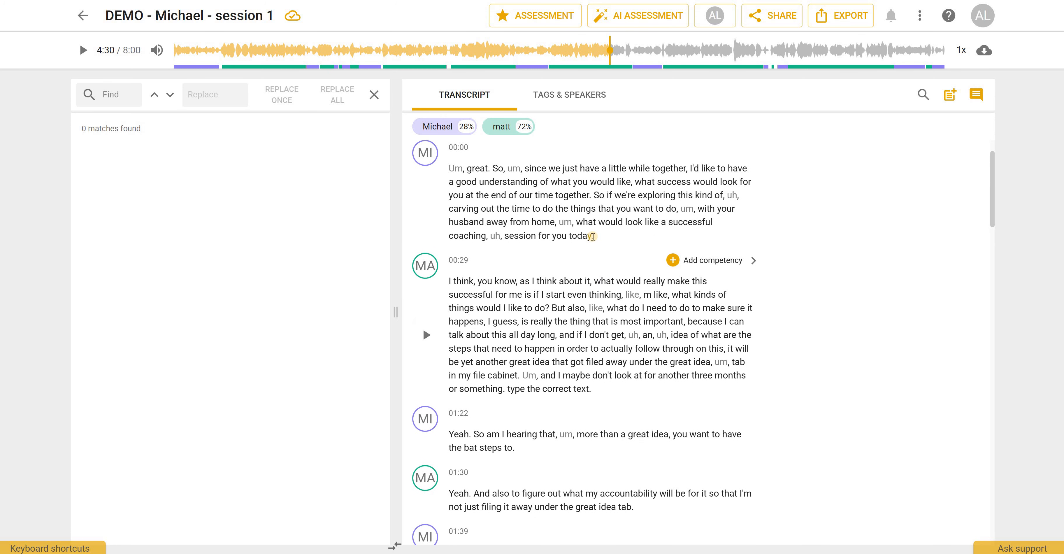
{"action": "double_click", "coordinate": [568, 235]}
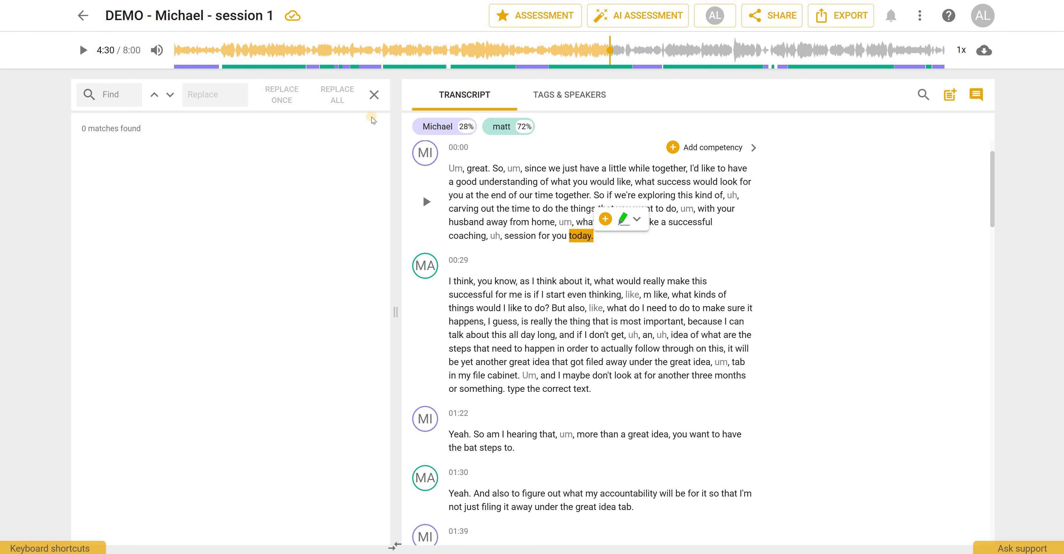
{"action": "left_click", "coordinate": [588, 332]}
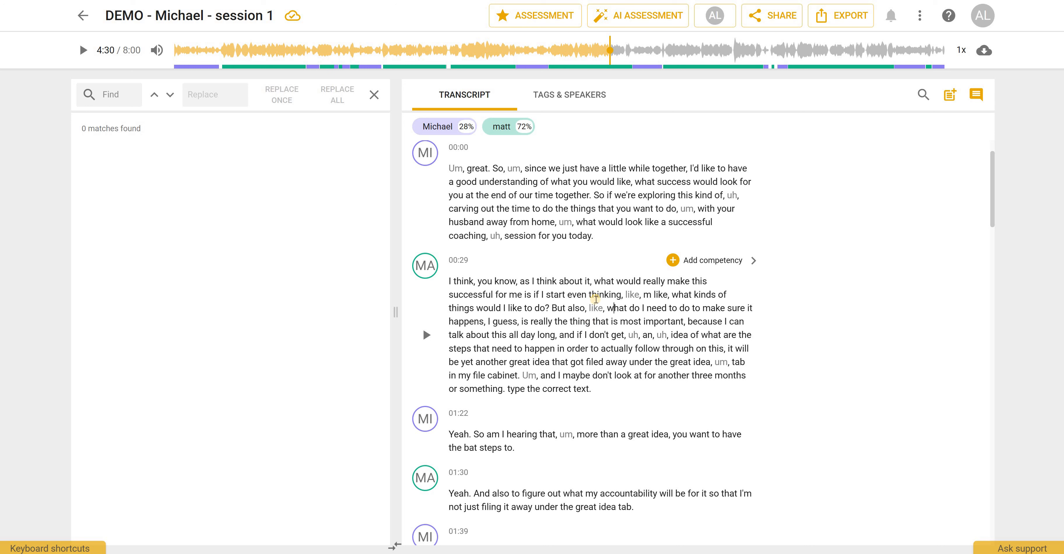
- Examine the AI assessment dialog's competency model choices without applying it
{"action": "left_click", "coordinate": [636, 23]}
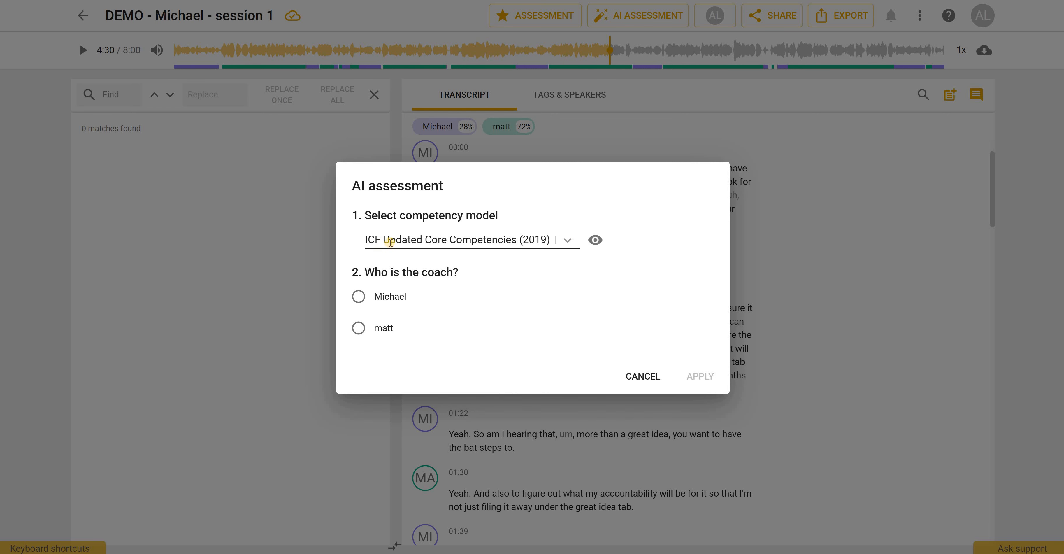
{"action": "left_click", "coordinate": [568, 241]}
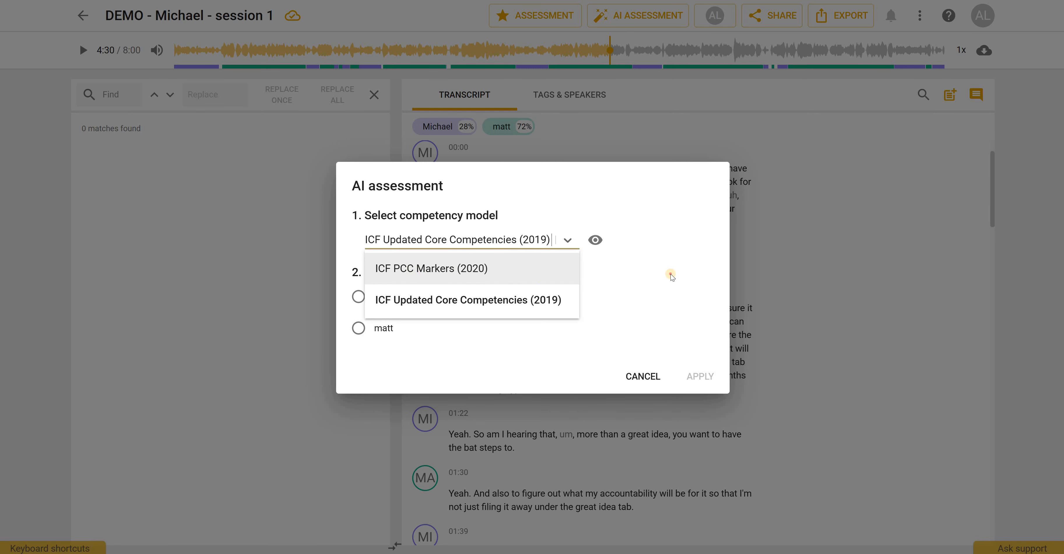
{"action": "left_click", "coordinate": [657, 262]}
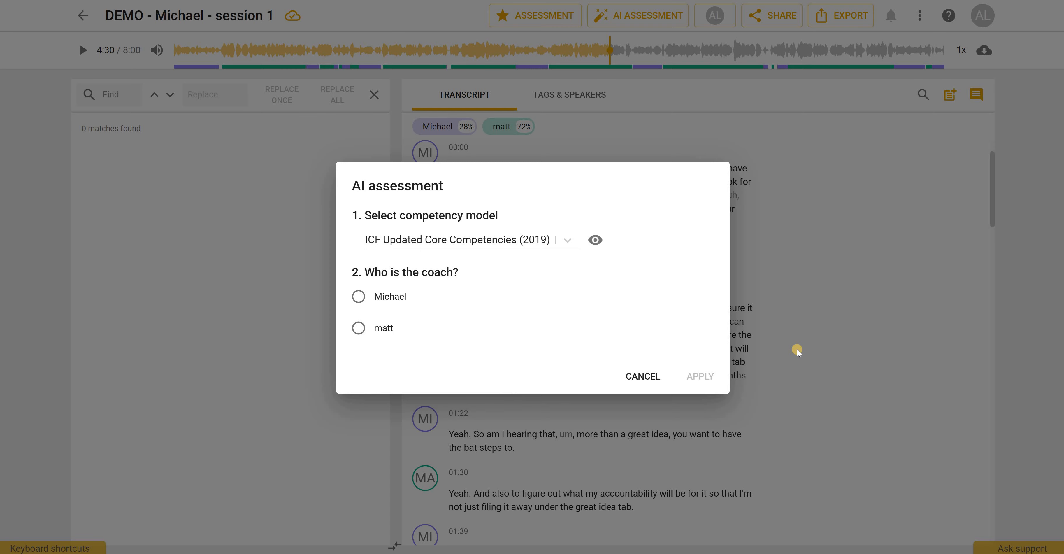
{"action": "key", "text": "Escape"}
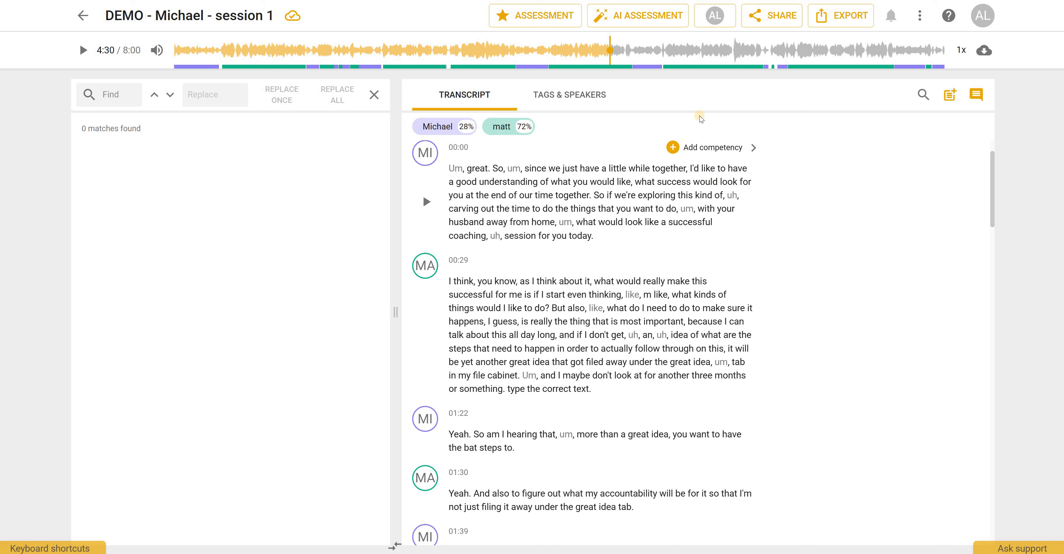
- Hide the current user's tags and notes by unchecking them in the participants filter
{"action": "left_click", "coordinate": [719, 15]}
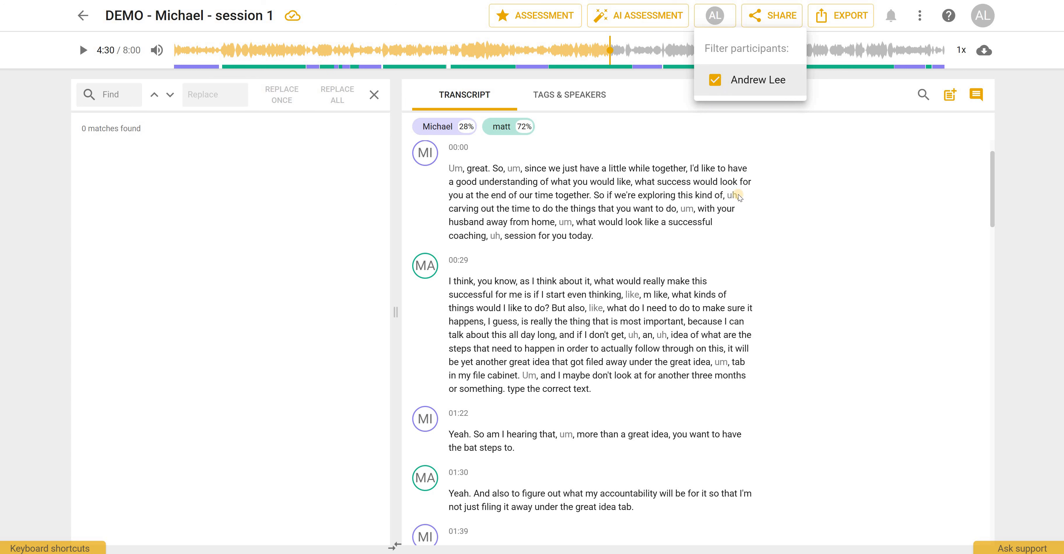
{"action": "left_click", "coordinate": [714, 81]}
{"action": "left_click", "coordinate": [991, 195]}
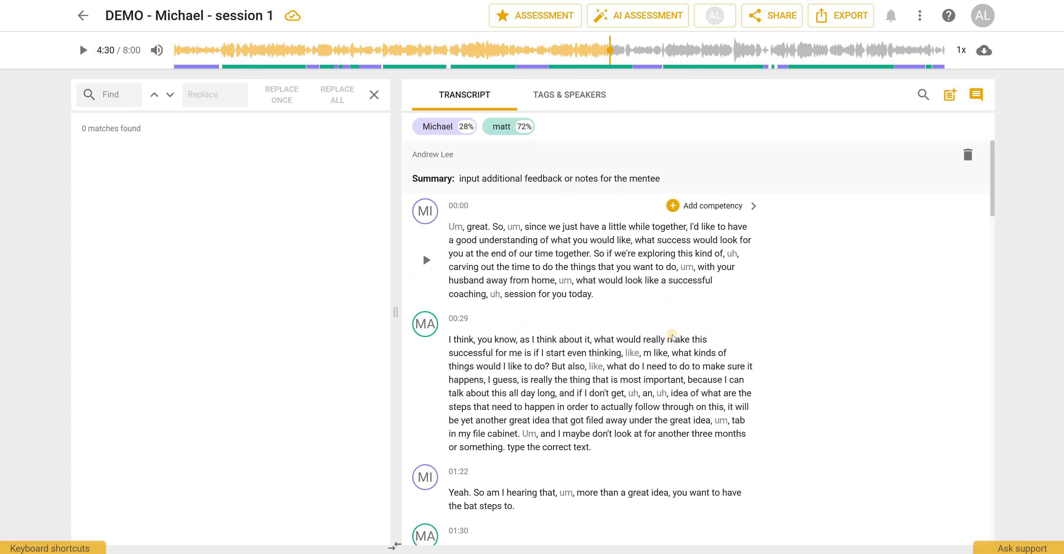
{"action": "scroll", "coordinate": [674, 347], "scroll_direction": "down", "scroll_amount": 18}
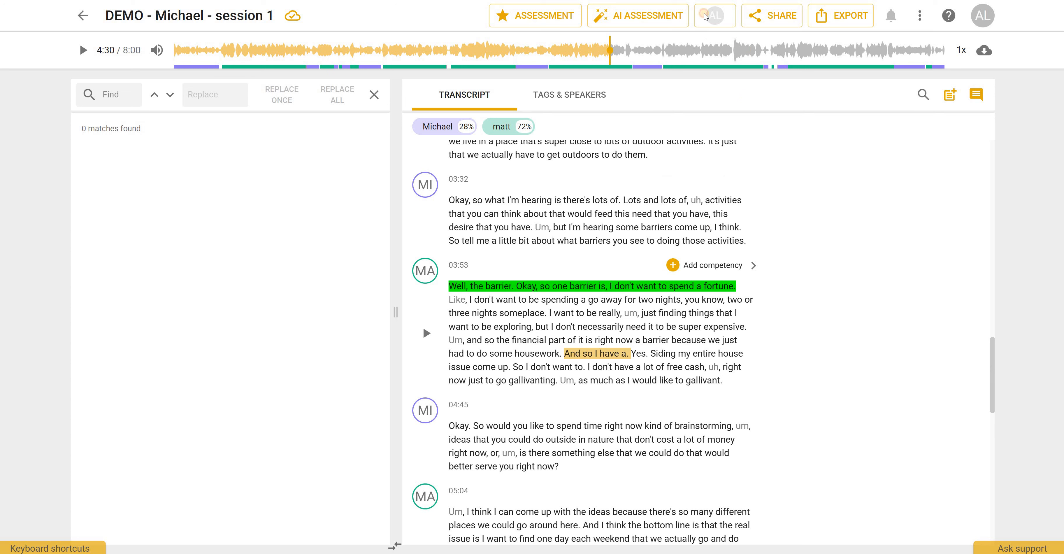
{"action": "left_click", "coordinate": [715, 15]}
{"action": "left_click", "coordinate": [725, 88]}
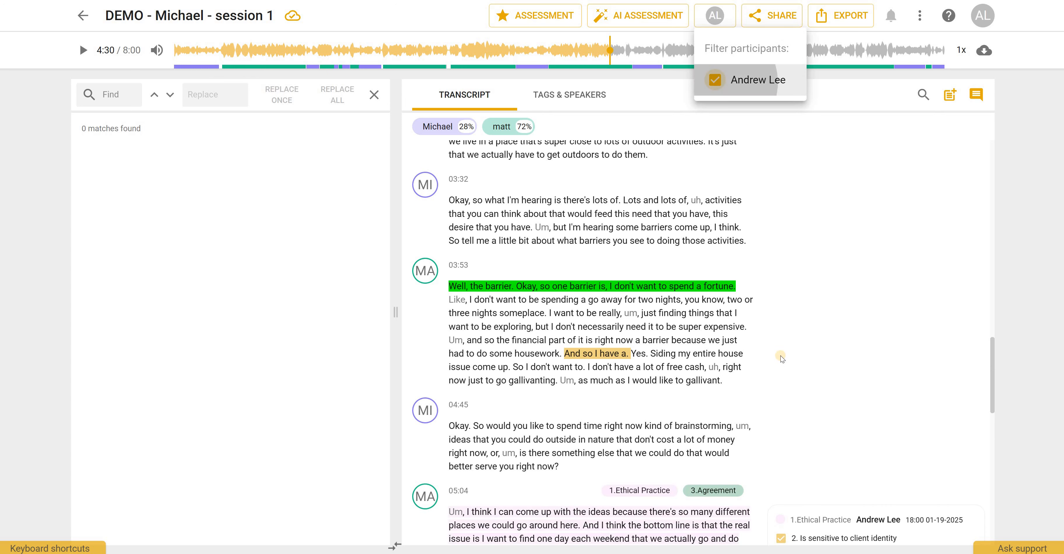
{"action": "left_click", "coordinate": [714, 83]}
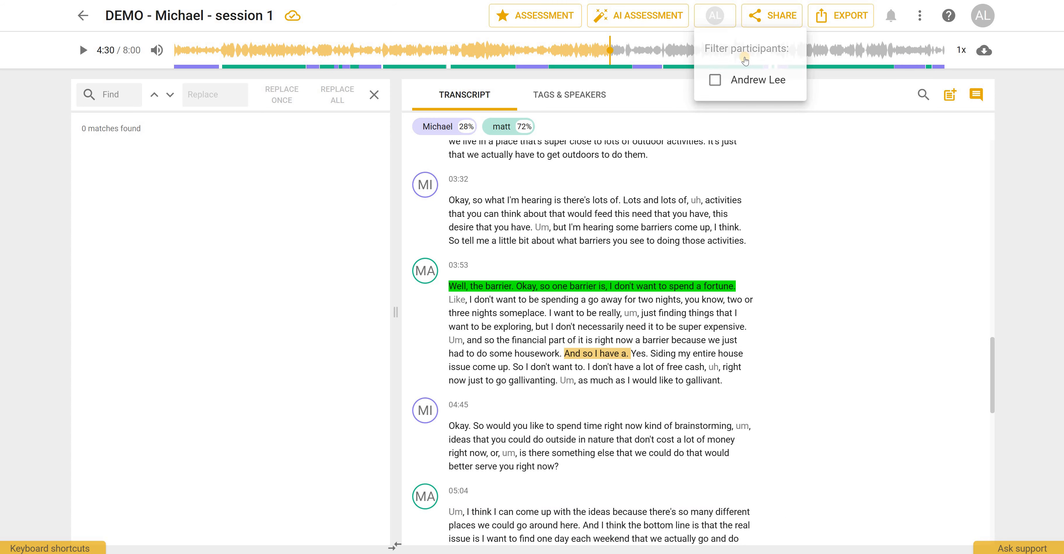
{"action": "left_click", "coordinate": [850, 356]}
{"action": "scroll", "coordinate": [850, 355], "scroll_direction": "down", "scroll_amount": 4}
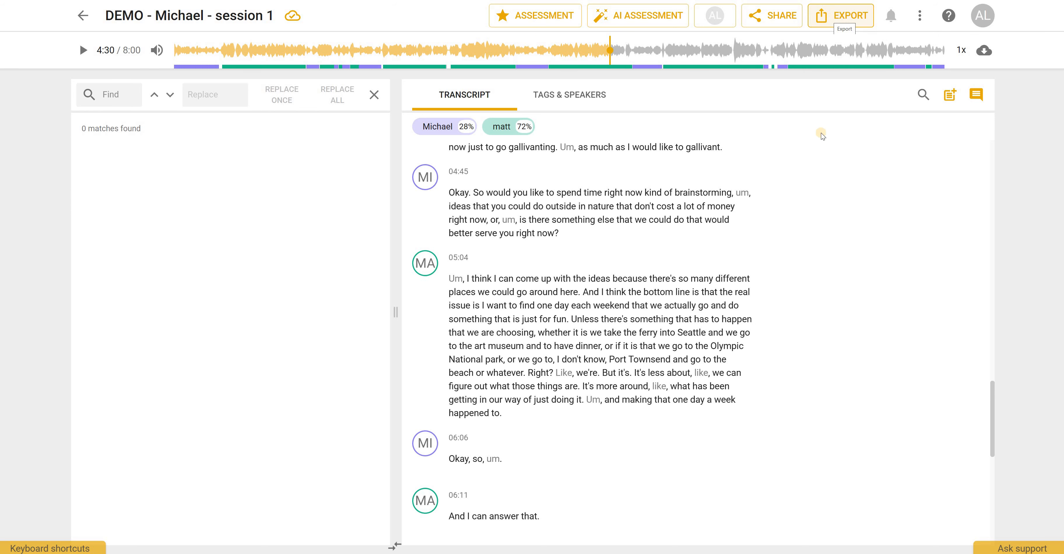
- Export the transcript as a Microsoft Word (*.docx) file with the default export options
{"action": "left_click", "coordinate": [841, 20]}
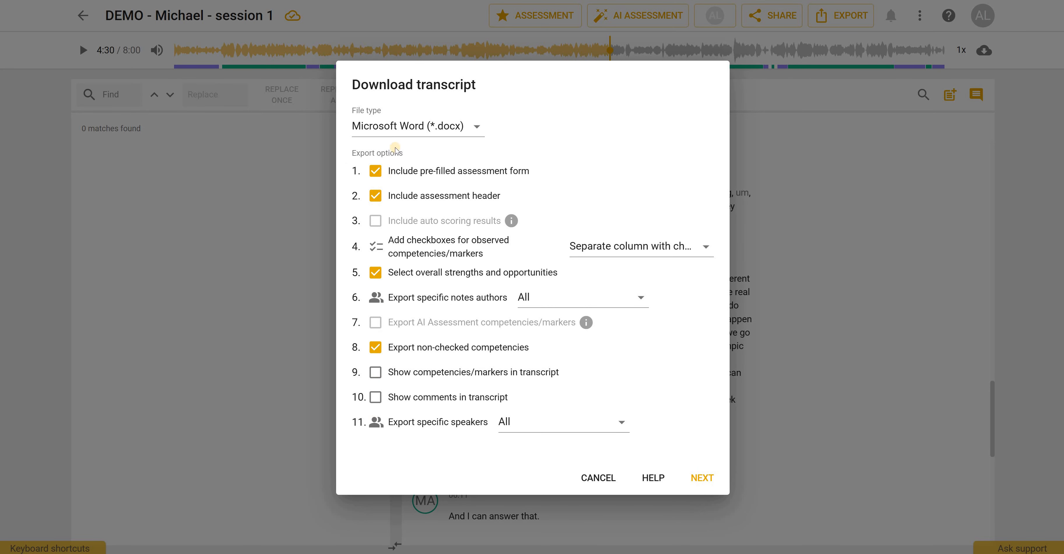
{"action": "left_click", "coordinate": [477, 129]}
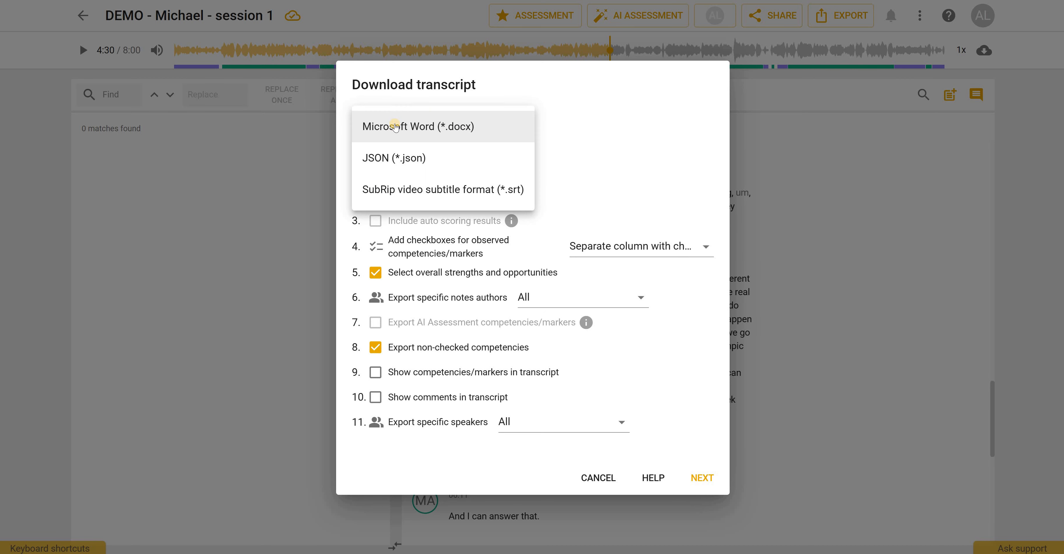
{"action": "left_click", "coordinate": [395, 127]}
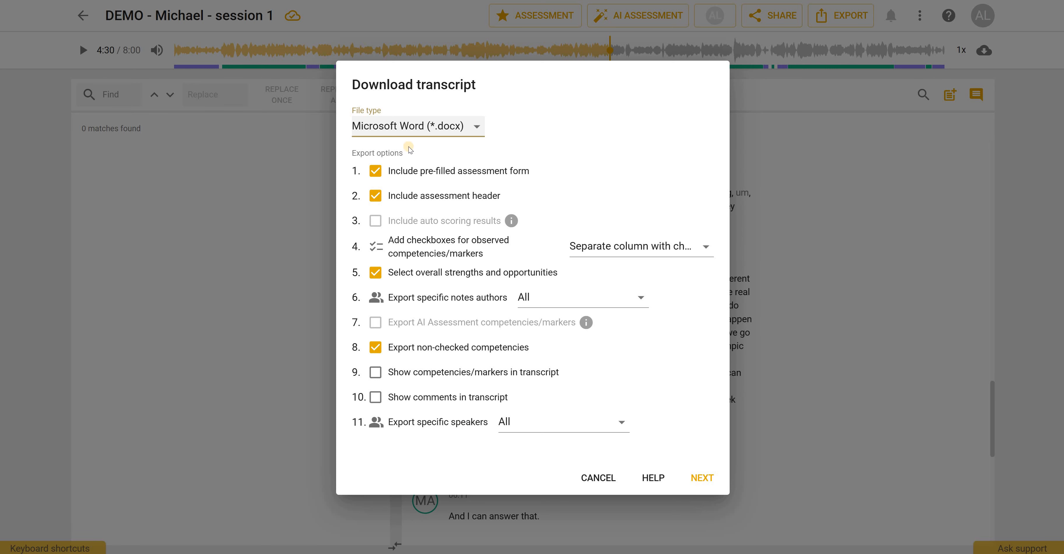
{"action": "left_click", "coordinate": [698, 479]}
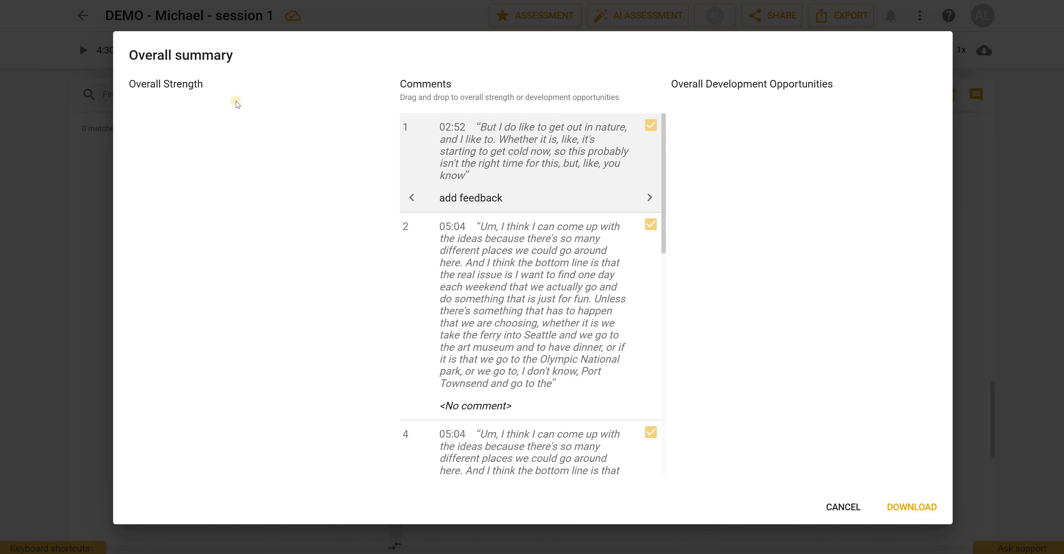
- Place the 02:52 feedback under Overall Strength and the 05:04 Agreement comment under Overall Development Opportunities
{"action": "left_click_drag", "start_coordinate": [555, 148], "coordinate": [256, 158]}
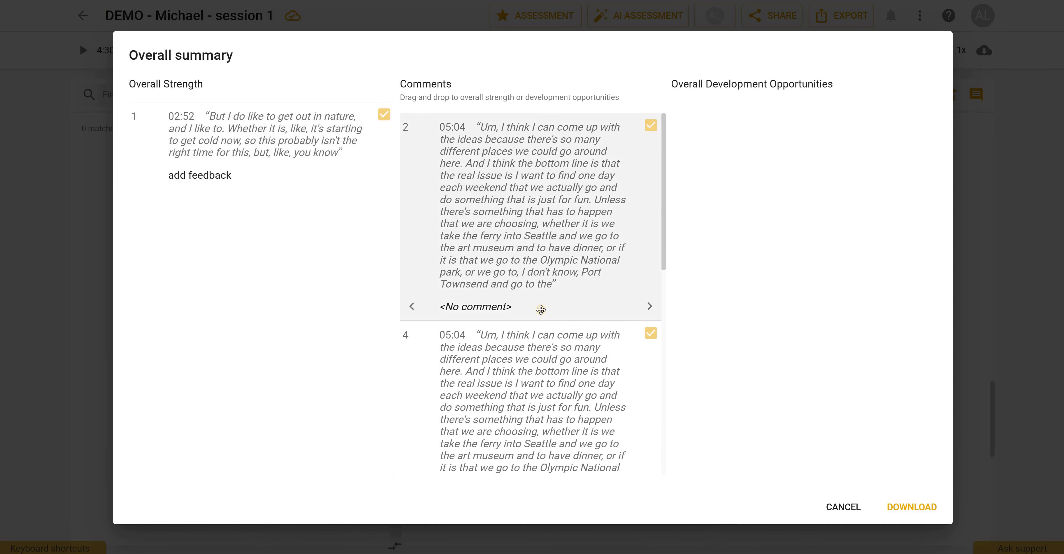
{"action": "scroll", "coordinate": [530, 335], "scroll_direction": "down", "scroll_amount": 7}
{"action": "left_click_drag", "start_coordinate": [530, 336], "coordinate": [704, 98]}
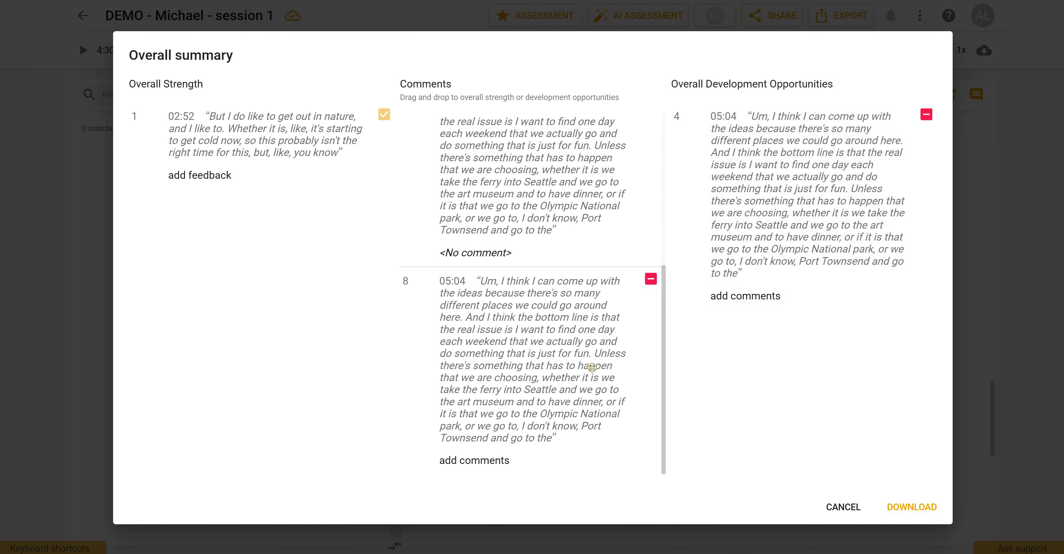
- Add the second 05:04 comment to Overall Development Opportunities and download the overall summary as a Word document
{"action": "left_click_drag", "start_coordinate": [526, 380], "coordinate": [607, 356]}
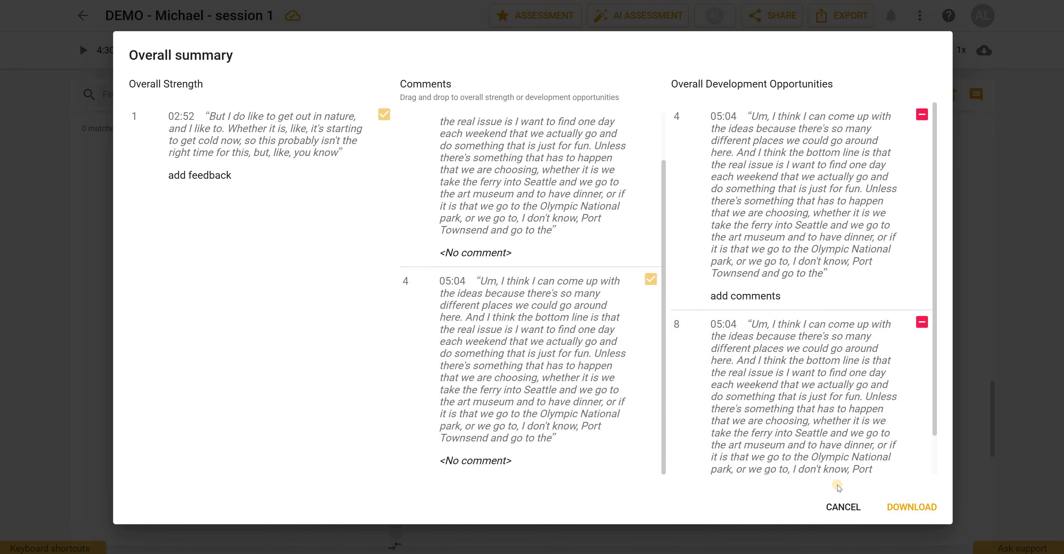
{"action": "left_click", "coordinate": [918, 505]}
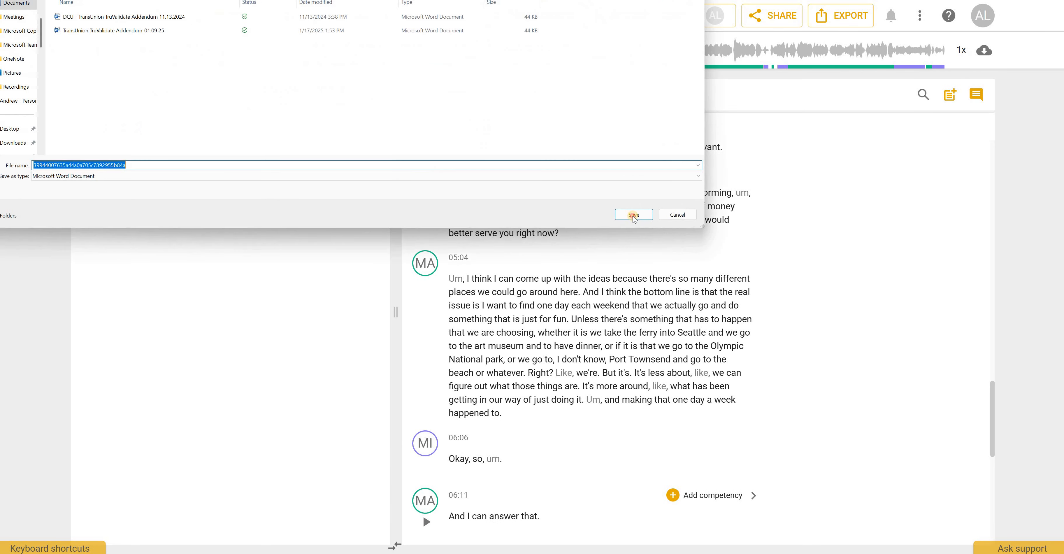
{"action": "left_click", "coordinate": [633, 215]}
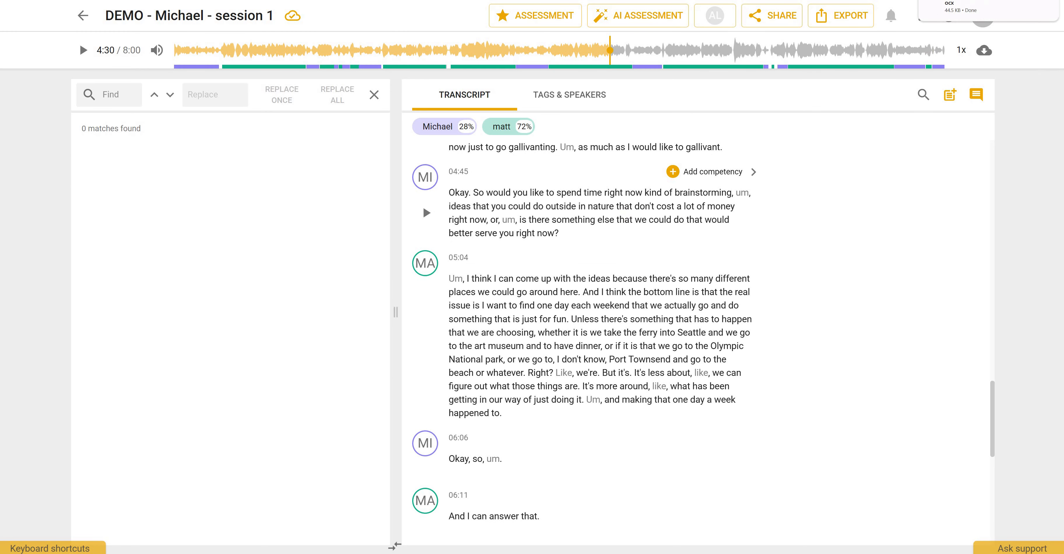
- Open the downloaded Word document and scroll through its competency breakdown tables
{"action": "left_click", "coordinate": [967, 4]}
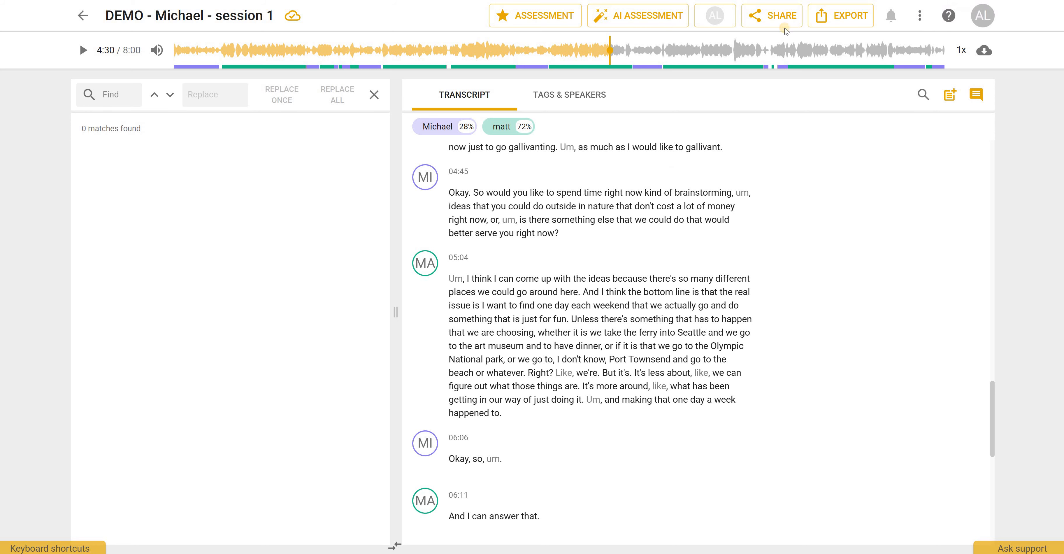
{"action": "left_click", "coordinate": [732, 28]}
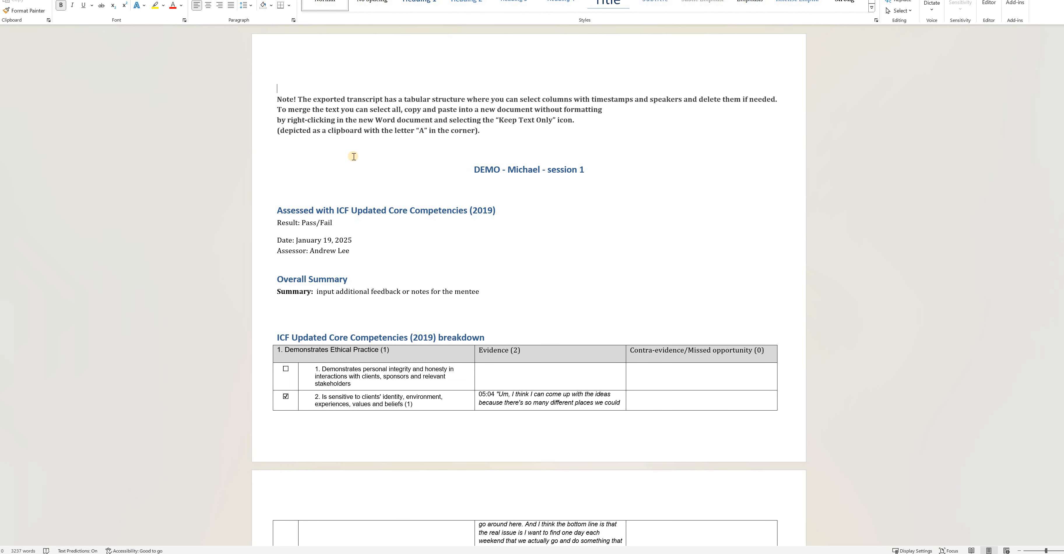
{"action": "scroll", "coordinate": [352, 158], "scroll_direction": "down", "scroll_amount": 5}
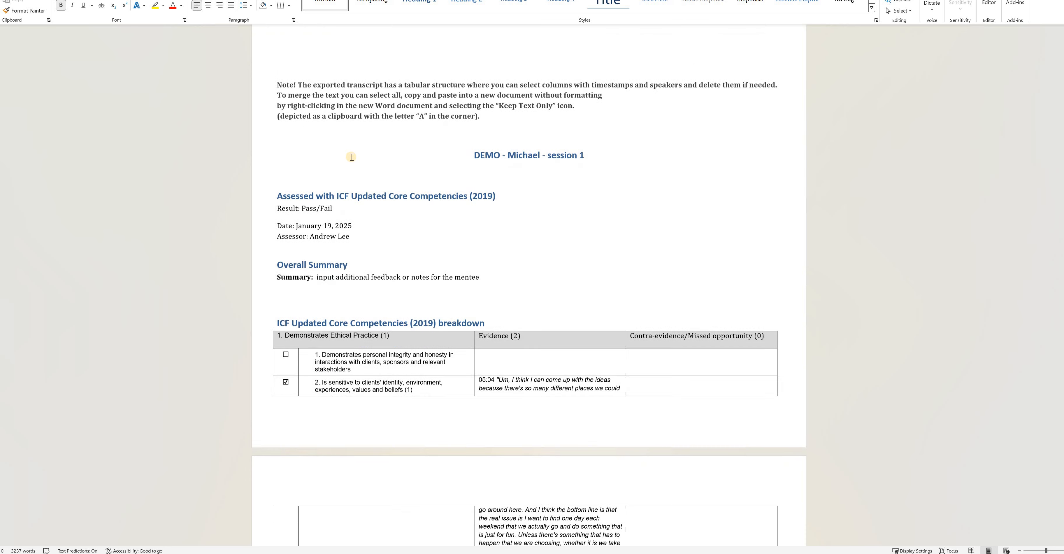
{"action": "scroll", "coordinate": [291, 56], "scroll_direction": "down", "scroll_amount": 2}
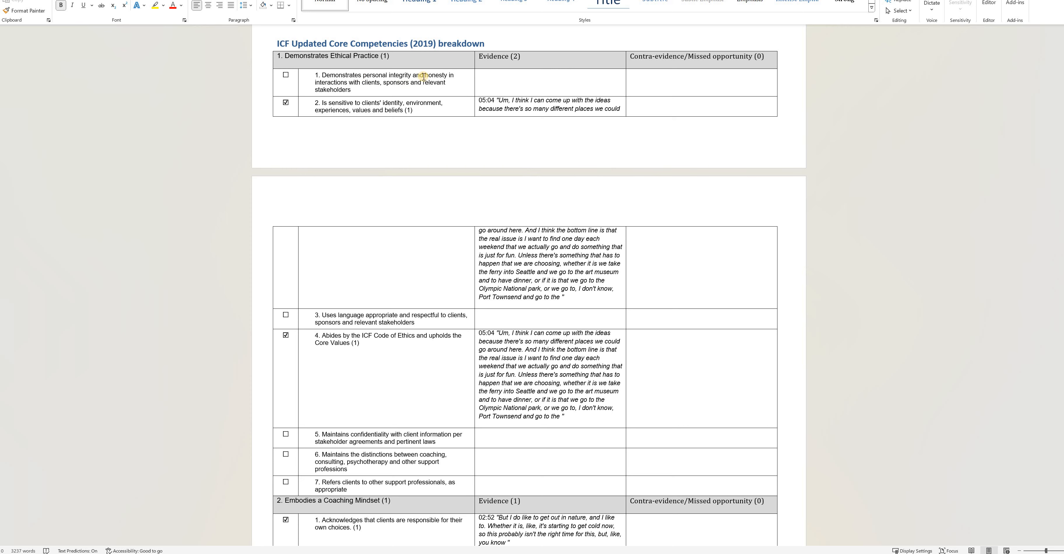
{"action": "scroll", "coordinate": [419, 118], "scroll_direction": "down", "scroll_amount": 5}
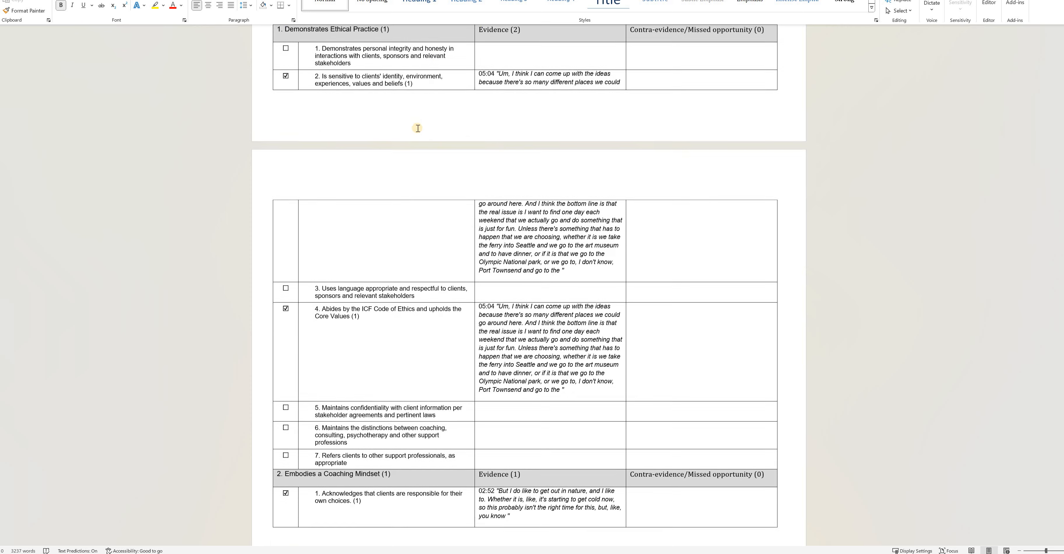
{"action": "scroll", "coordinate": [535, 127], "scroll_direction": "up", "scroll_amount": 4}
{"action": "scroll", "coordinate": [535, 127], "scroll_direction": "up", "scroll_amount": 3}
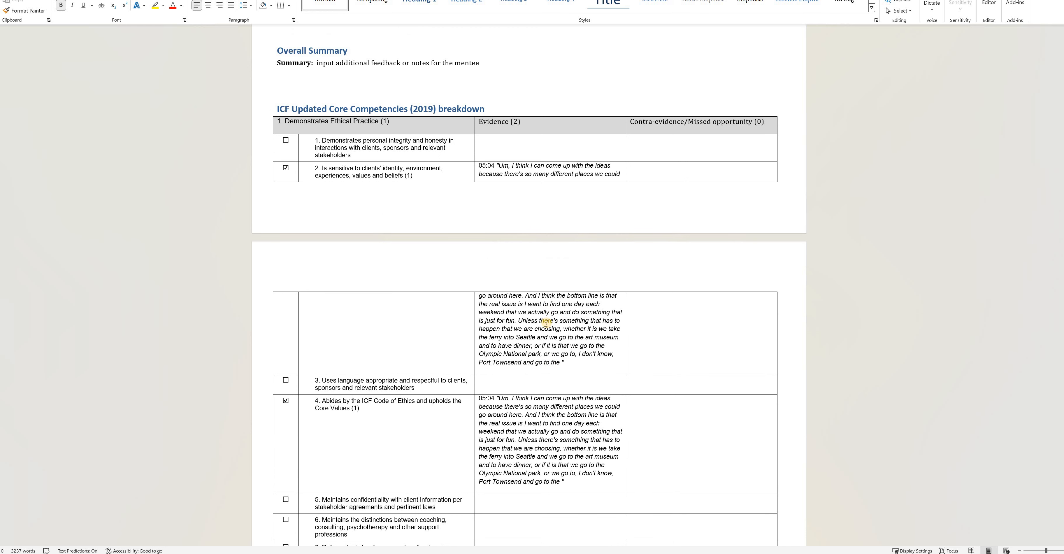
{"action": "scroll", "coordinate": [550, 337], "scroll_direction": "down", "scroll_amount": 2}
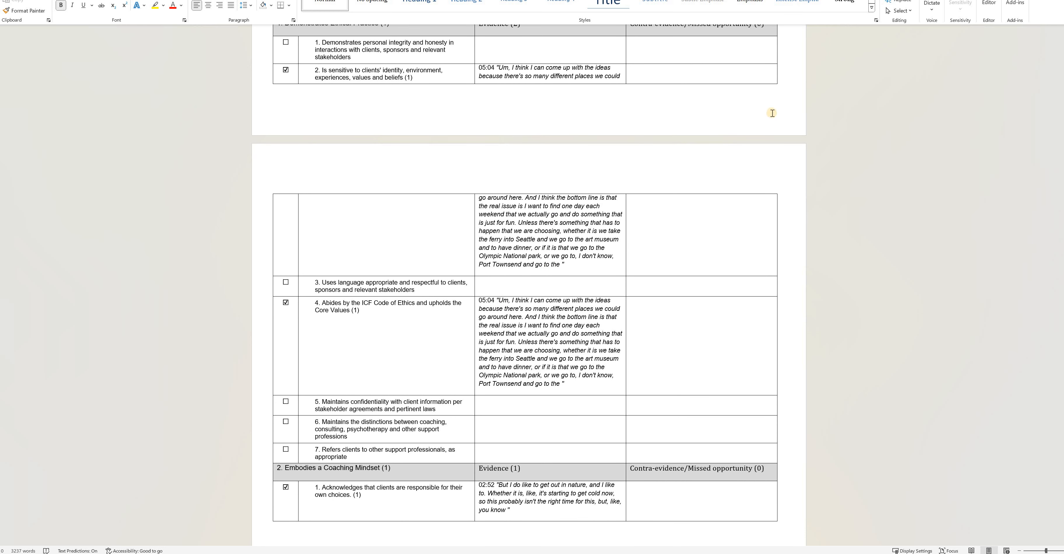
{"action": "scroll", "coordinate": [716, 172], "scroll_direction": "up", "scroll_amount": 3}
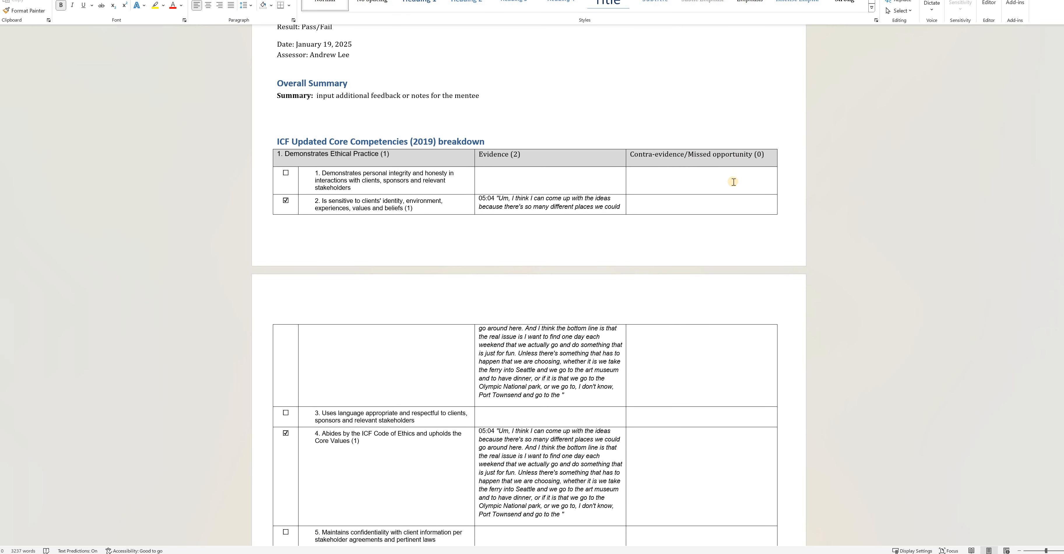
{"action": "scroll", "coordinate": [467, 226], "scroll_direction": "down", "scroll_amount": 5}
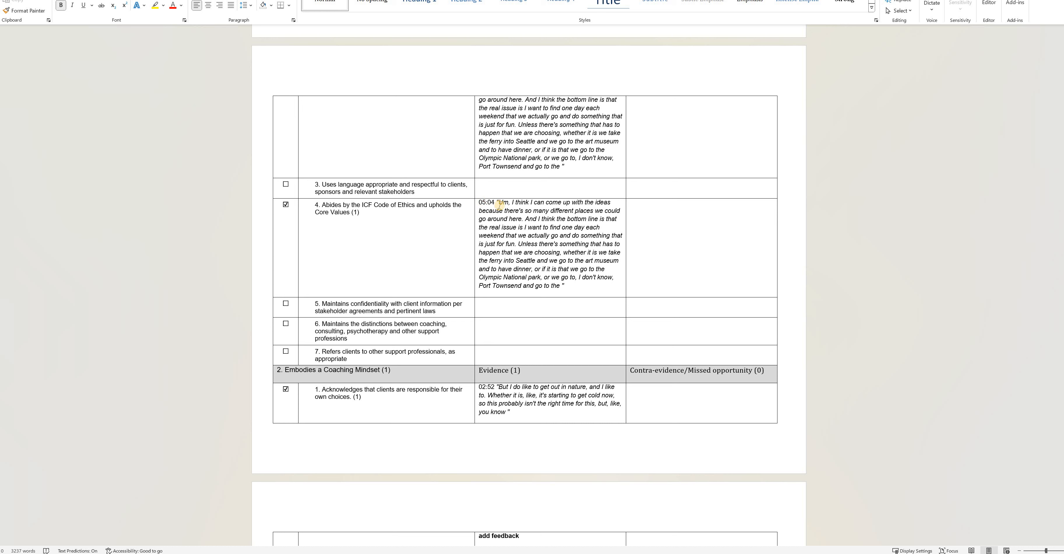
- Select the 05:04 evidence text in the competency table and scroll through the remaining competency sections
{"action": "left_click_drag", "start_coordinate": [503, 203], "coordinate": [497, 204]}
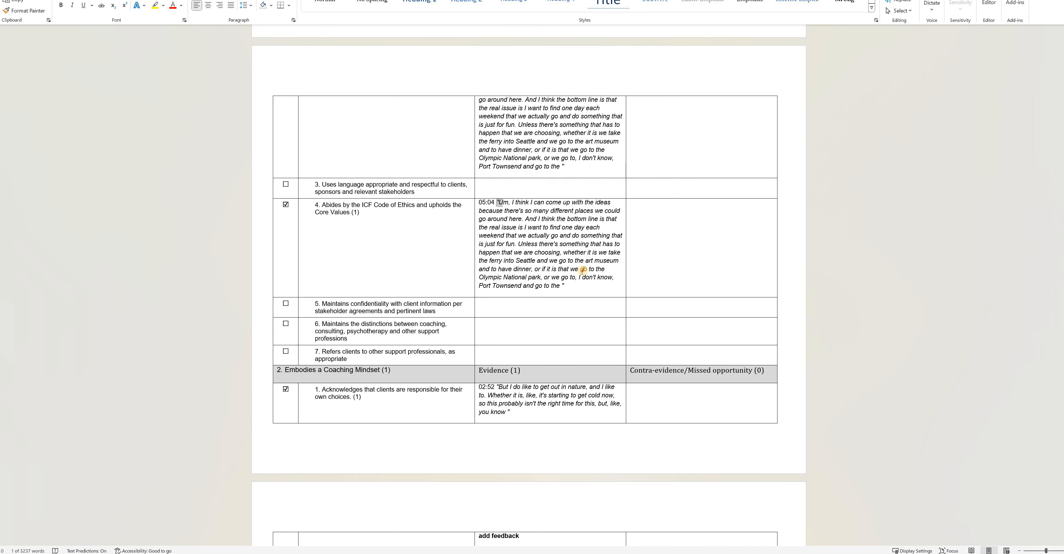
{"action": "key", "text": "shift+Down"}
{"action": "key", "text": "shift+Down"}
{"action": "key", "text": "shift+Down"}
{"action": "key", "text": "shift+Down"}
{"action": "key", "text": "shift+Down"}
{"action": "key", "text": "shift+Down"}
{"action": "key", "text": "shift+Down"}
{"action": "key", "text": "shift+Down"}
{"action": "key", "text": "shift+Down"}
{"action": "key", "text": "shift+Down"}
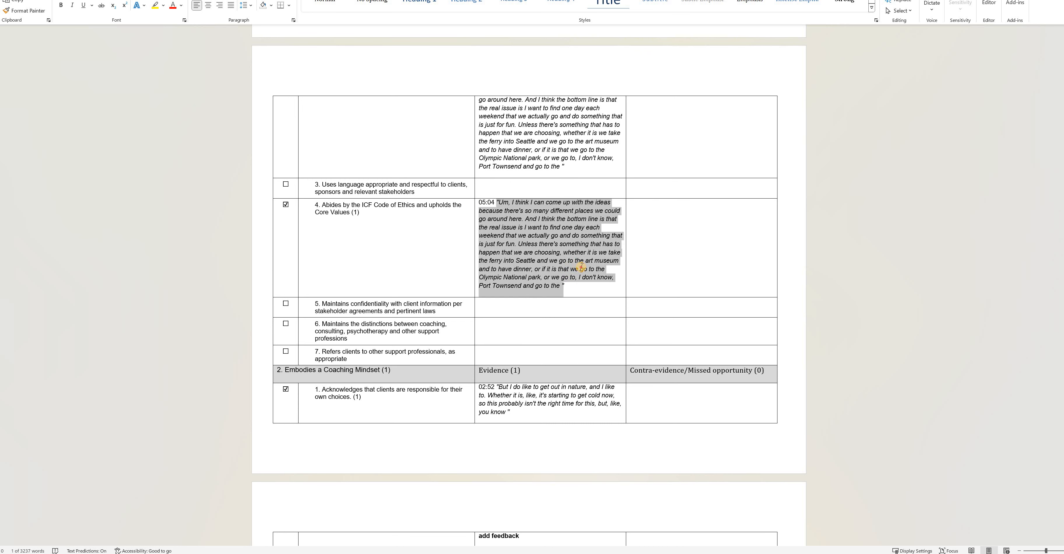
{"action": "left_click", "coordinate": [580, 269], "text": "shift"}
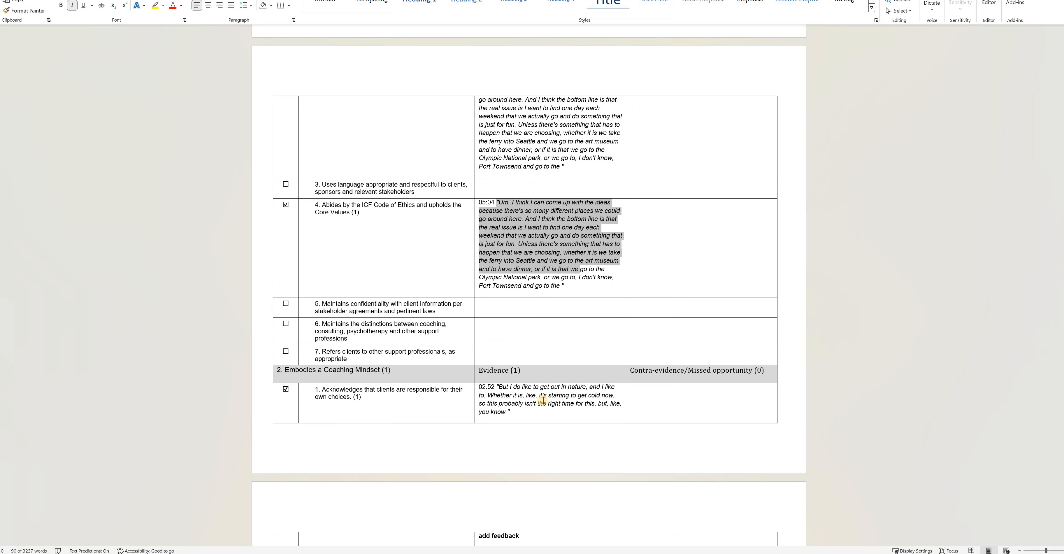
{"action": "scroll", "coordinate": [543, 400], "scroll_direction": "down", "scroll_amount": 20}
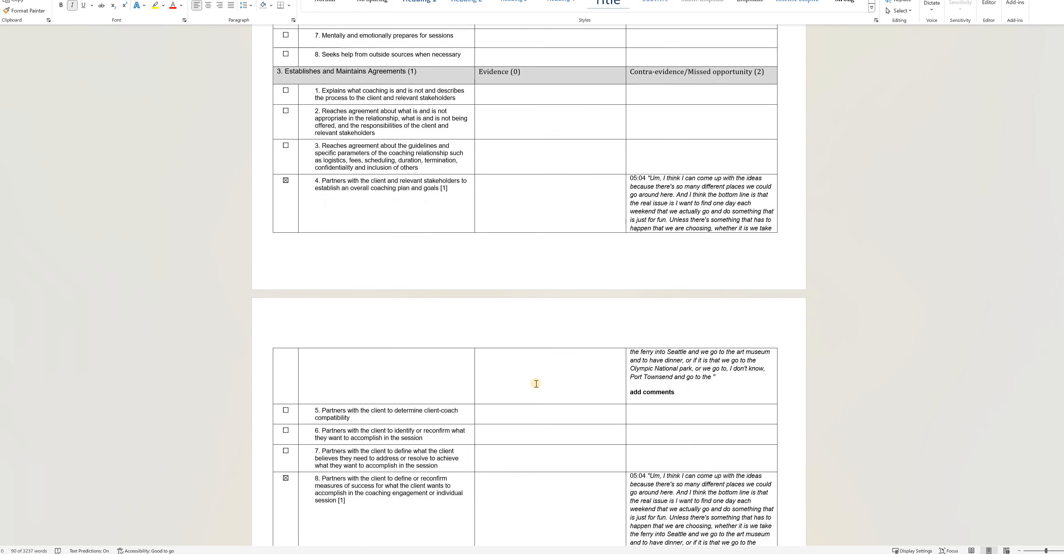
{"action": "scroll", "coordinate": [535, 391], "scroll_direction": "down", "scroll_amount": 20}
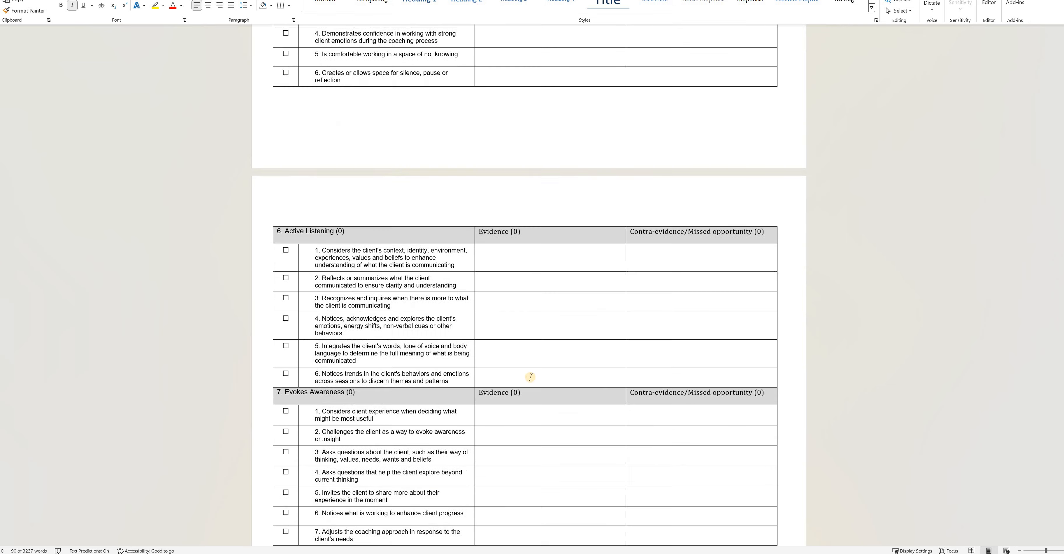
{"action": "scroll", "coordinate": [531, 371], "scroll_direction": "down", "scroll_amount": 10}
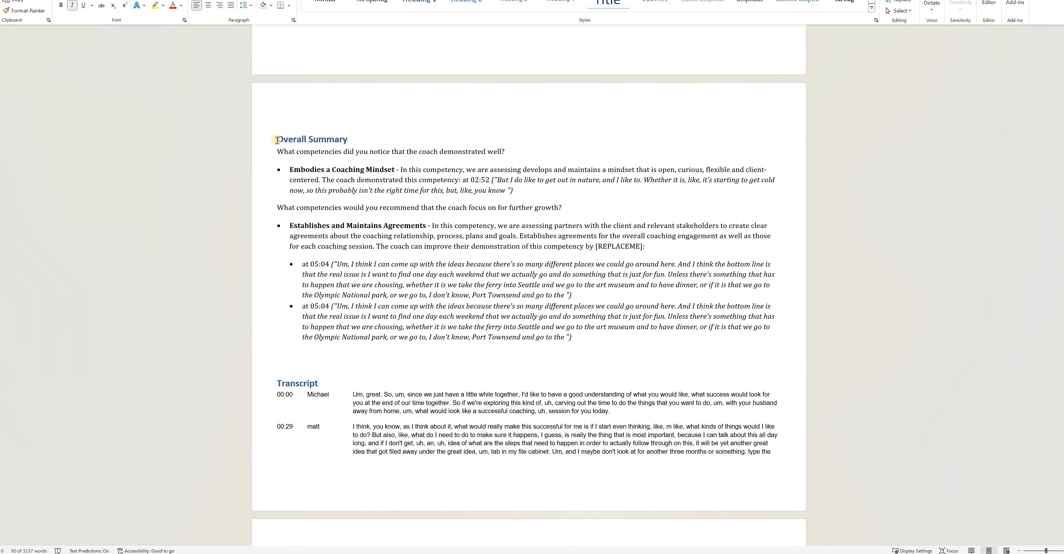
- Collapse and expand the Overall Summary heading, then examine the summary bullets and the exported transcript table
{"action": "left_click", "coordinate": [272, 139]}
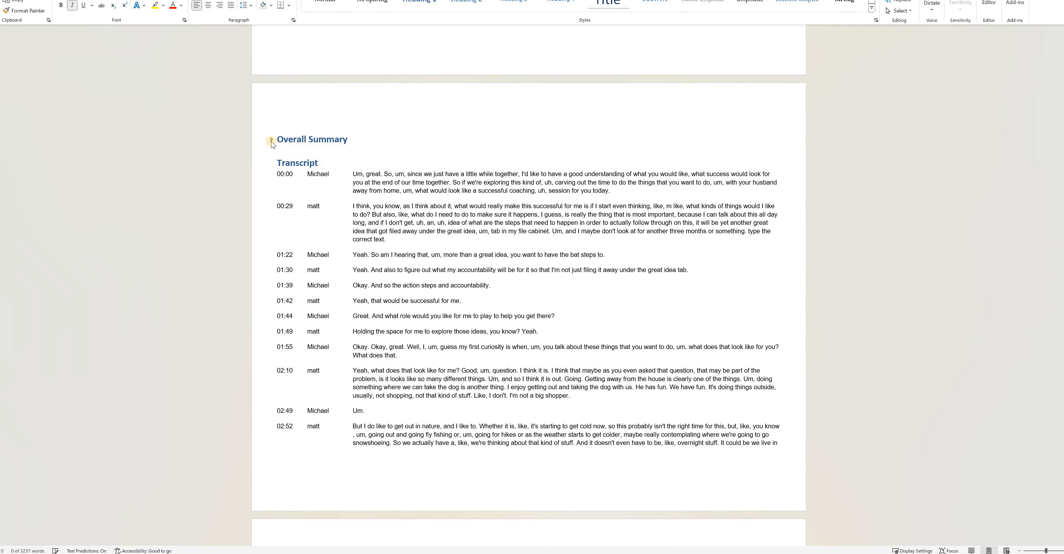
{"action": "left_click", "coordinate": [272, 139]}
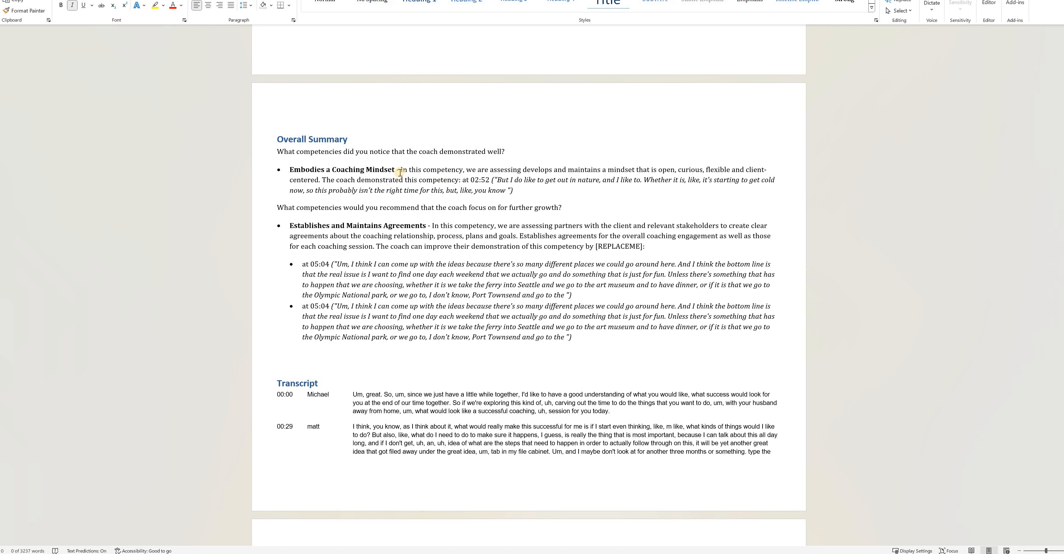
{"action": "key", "text": "ctrl+shift+Down"}
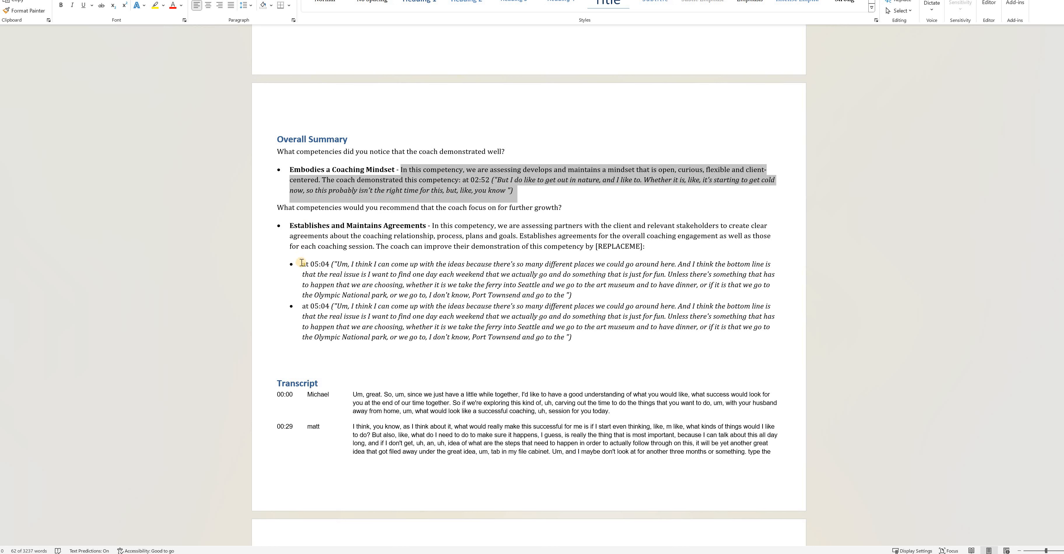
{"action": "left_click_drag", "start_coordinate": [301, 263], "coordinate": [613, 355]}
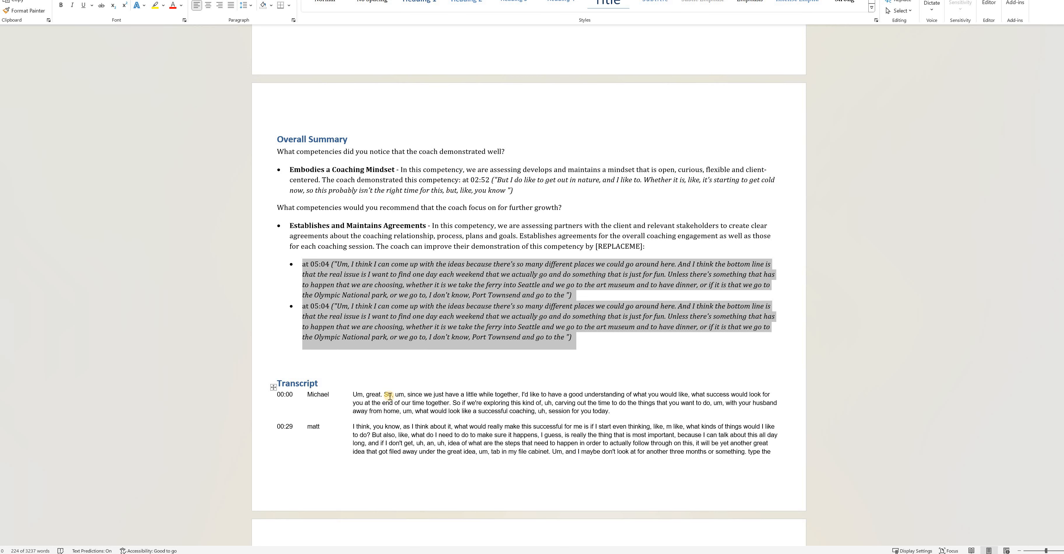
{"action": "scroll", "coordinate": [397, 358], "scroll_direction": "down", "scroll_amount": 1}
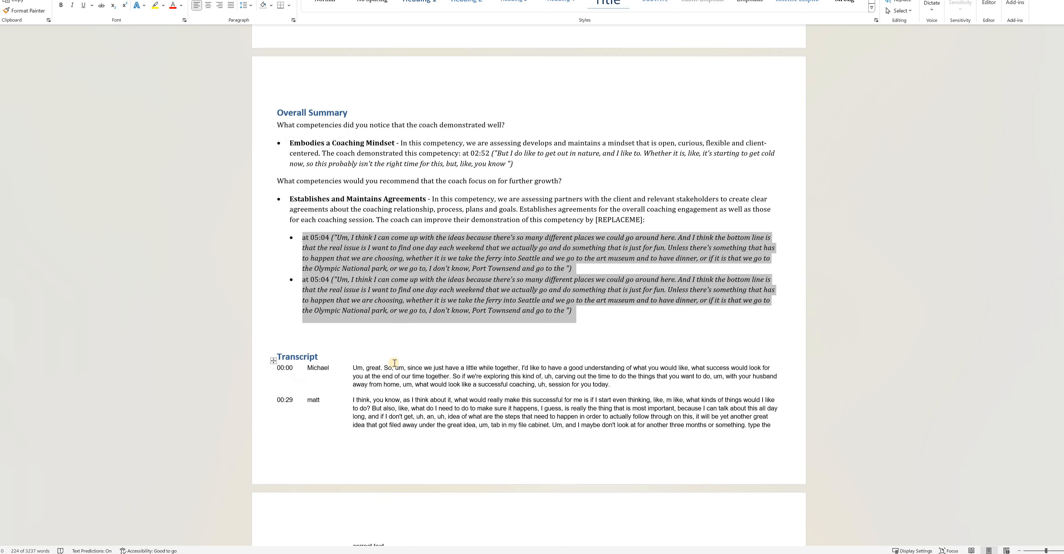
{"action": "scroll", "coordinate": [302, 286], "scroll_direction": "down", "scroll_amount": 8}
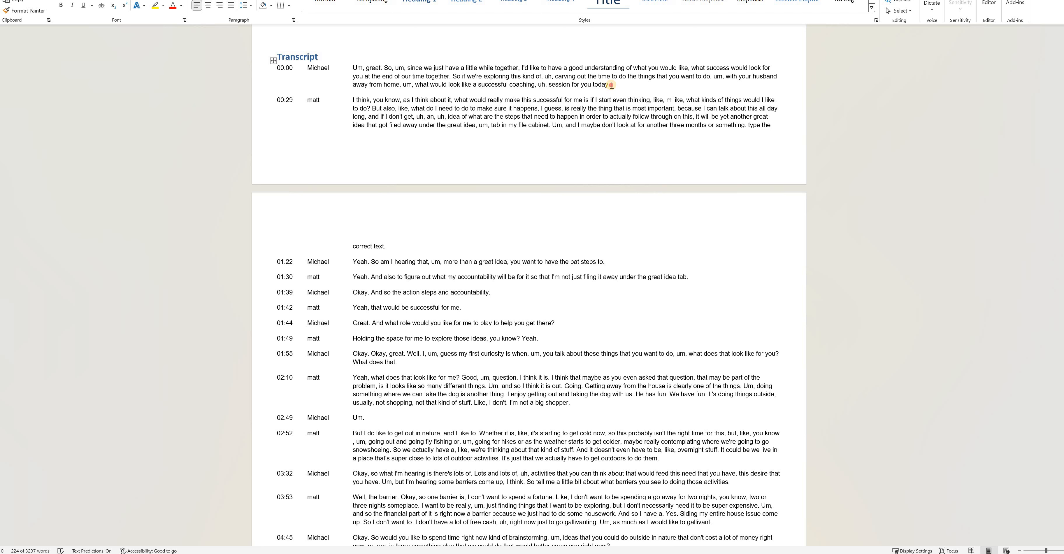
{"action": "left_click_drag", "start_coordinate": [422, 79], "coordinate": [354, 70]}
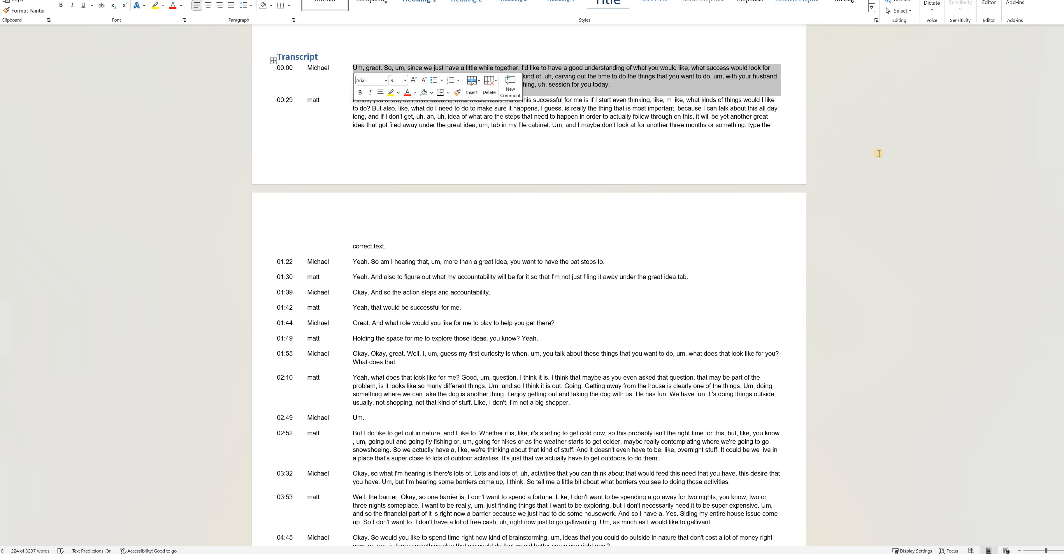
{"action": "left_click", "coordinate": [784, 71]}
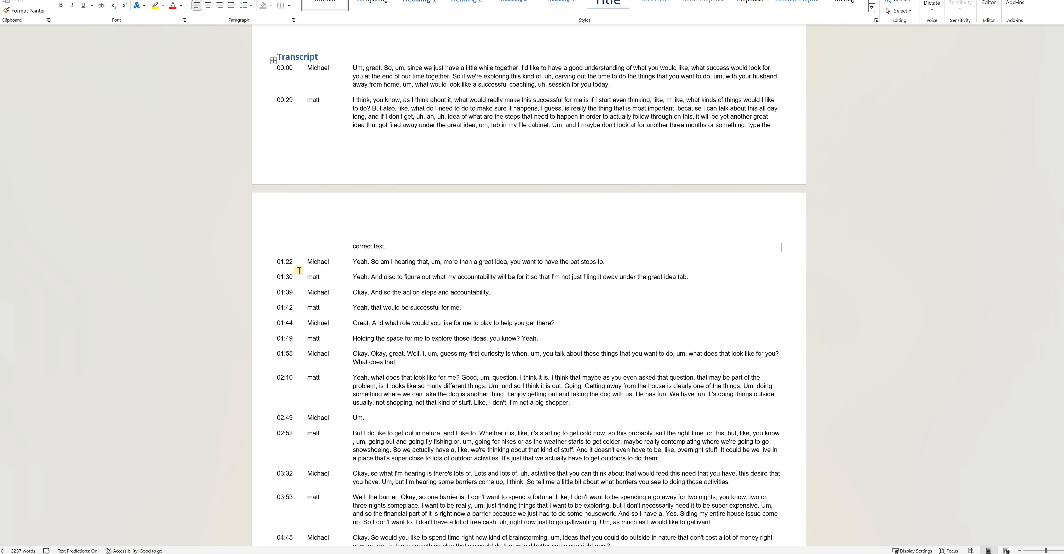
{"action": "scroll", "coordinate": [404, 337], "scroll_direction": "down", "scroll_amount": 10}
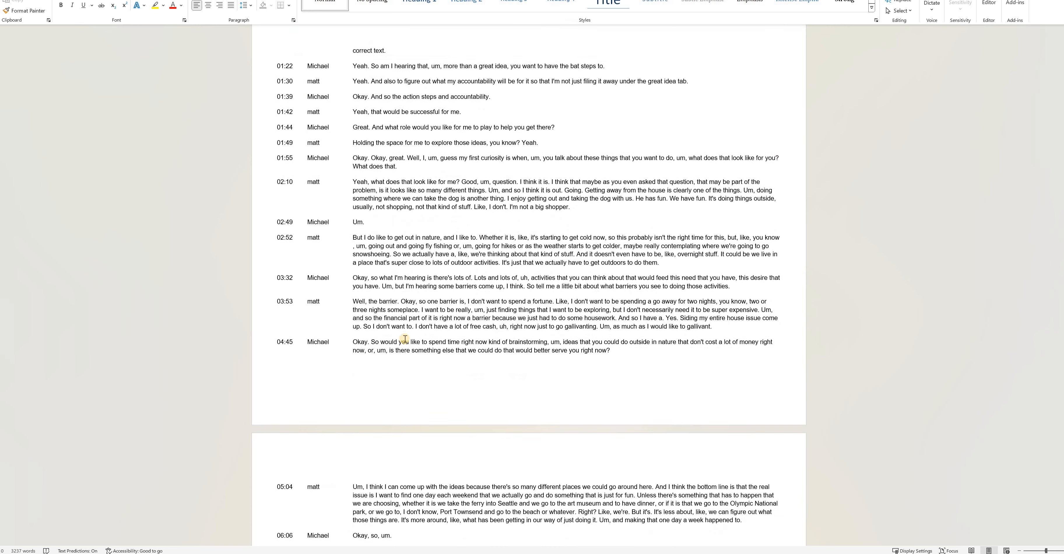
{"action": "scroll", "coordinate": [402, 337], "scroll_direction": "down", "scroll_amount": 5}
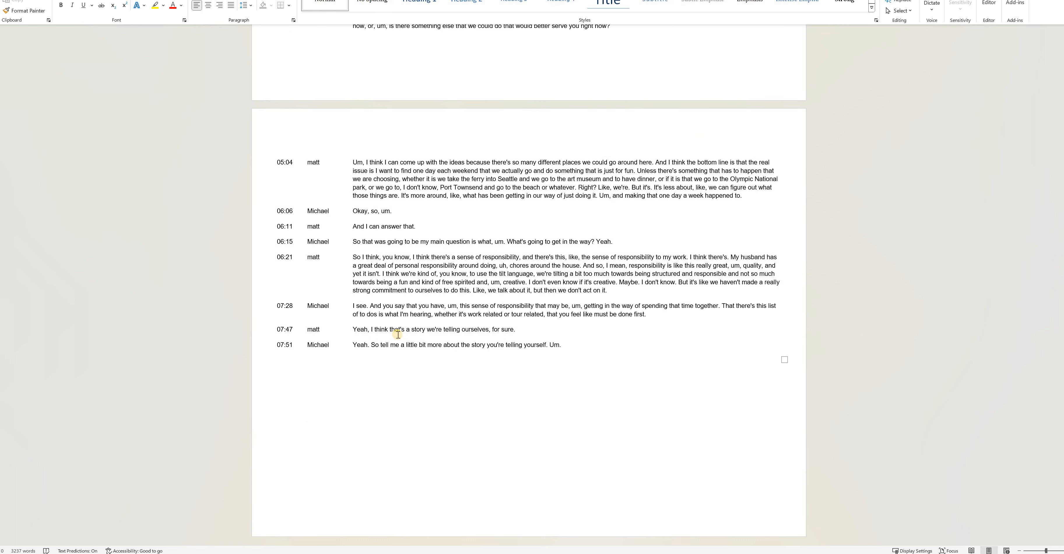
- Switch back to the browser, open the profile page, and examine the competency model choices for Mentor Coaching without changing it
{"action": "key", "text": "alt+Tab"}
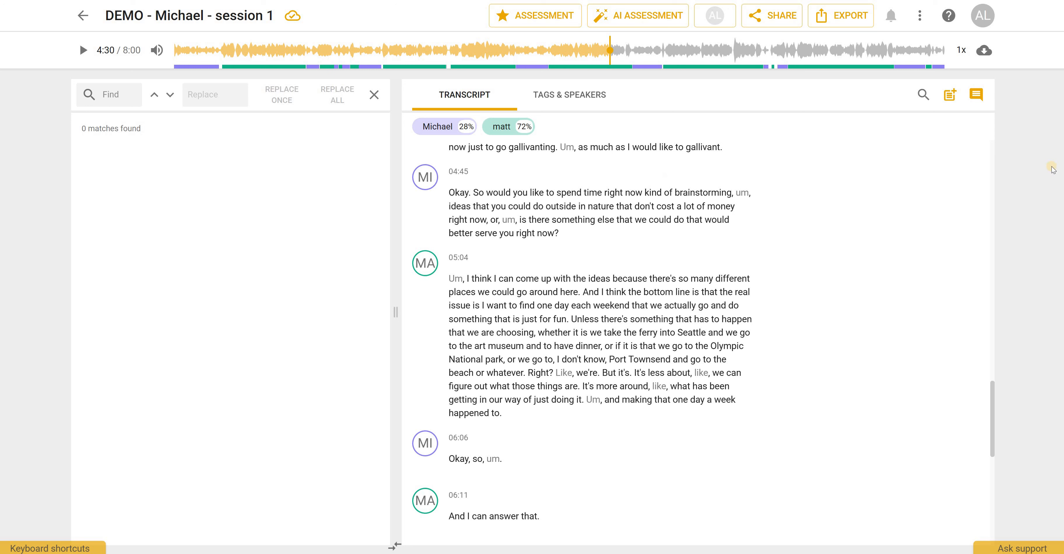
{"action": "left_click", "coordinate": [987, 8]}
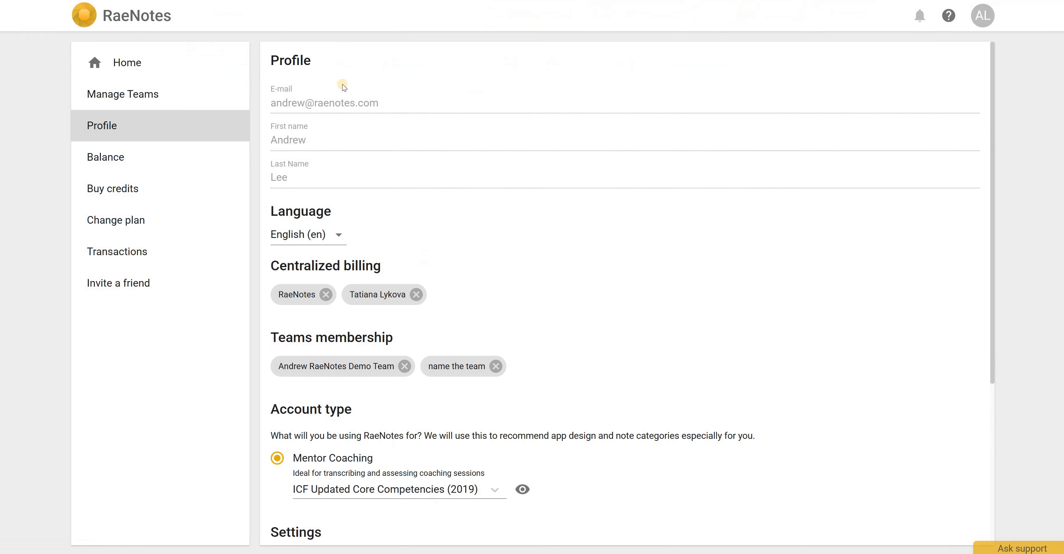
{"action": "scroll", "coordinate": [346, 147], "scroll_direction": "down", "scroll_amount": 3}
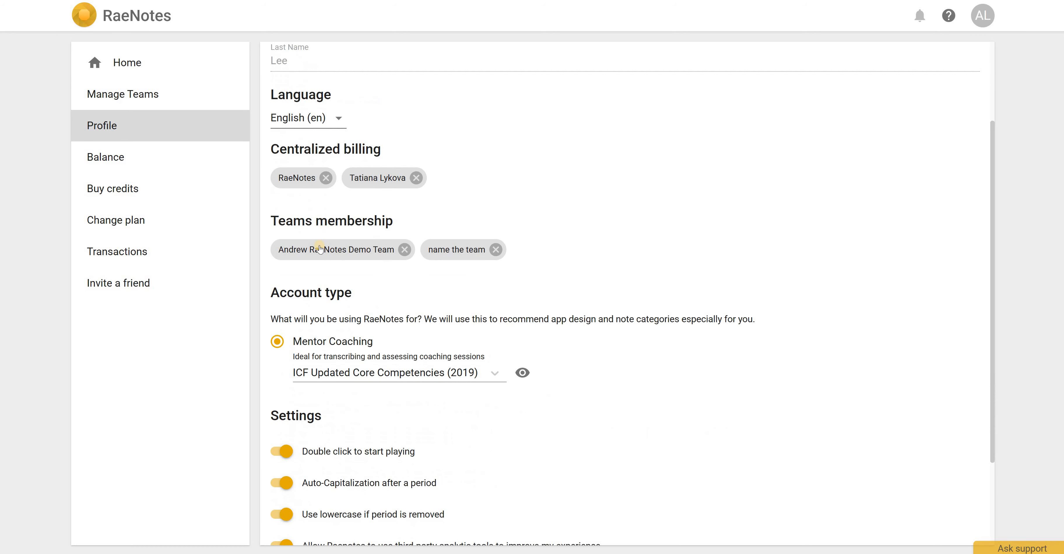
{"action": "scroll", "coordinate": [449, 278], "scroll_direction": "down", "scroll_amount": 3}
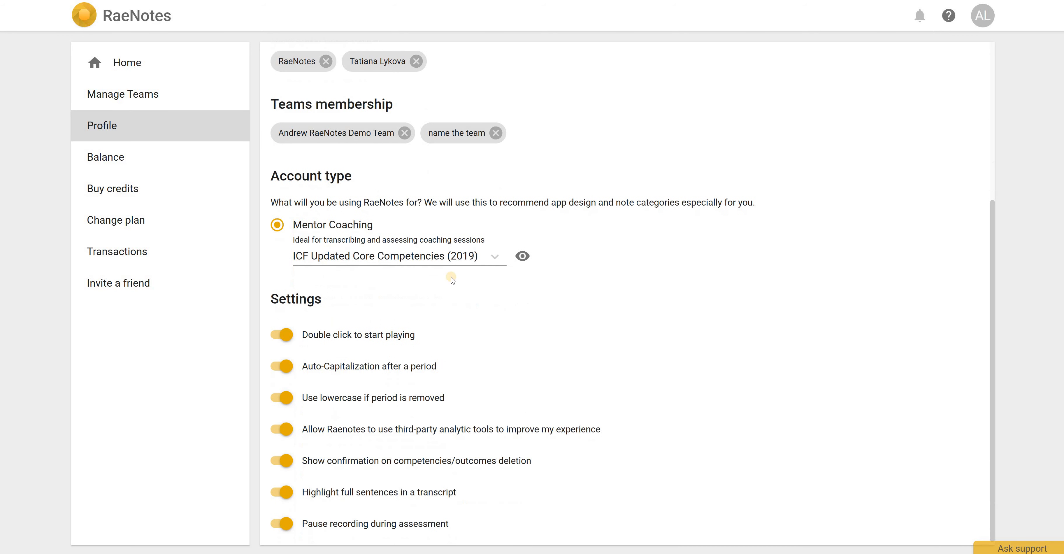
{"action": "left_click", "coordinate": [495, 257]}
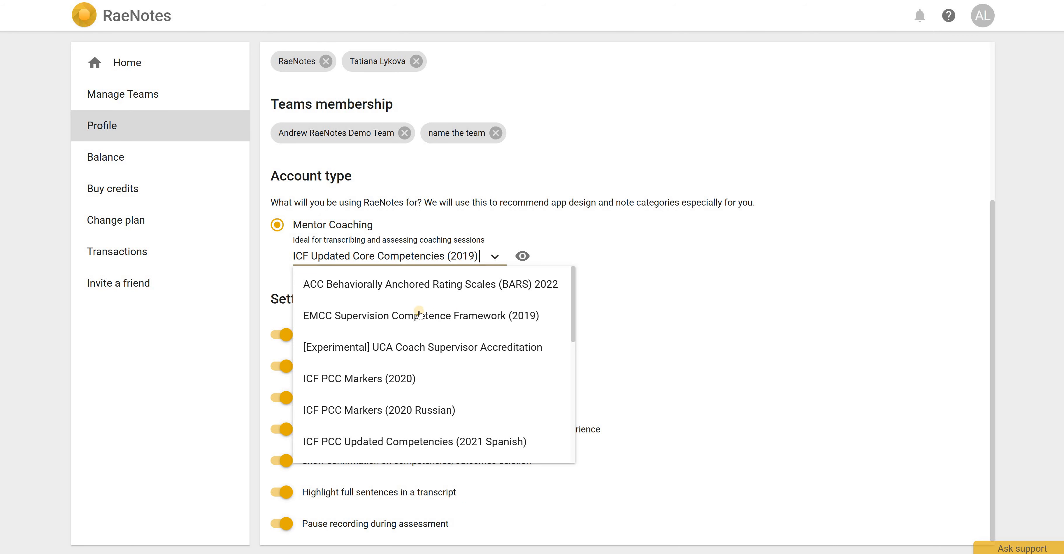
{"action": "scroll", "coordinate": [394, 370], "scroll_direction": "down", "scroll_amount": 6}
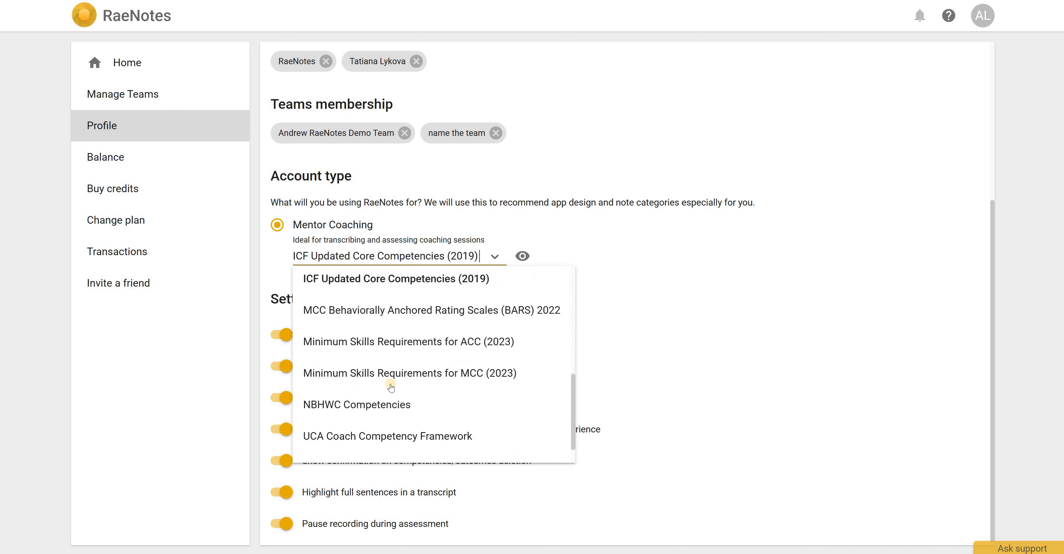
{"action": "scroll", "coordinate": [388, 380], "scroll_direction": "up", "scroll_amount": 2}
{"action": "scroll", "coordinate": [388, 380], "scroll_direction": "up", "scroll_amount": 5}
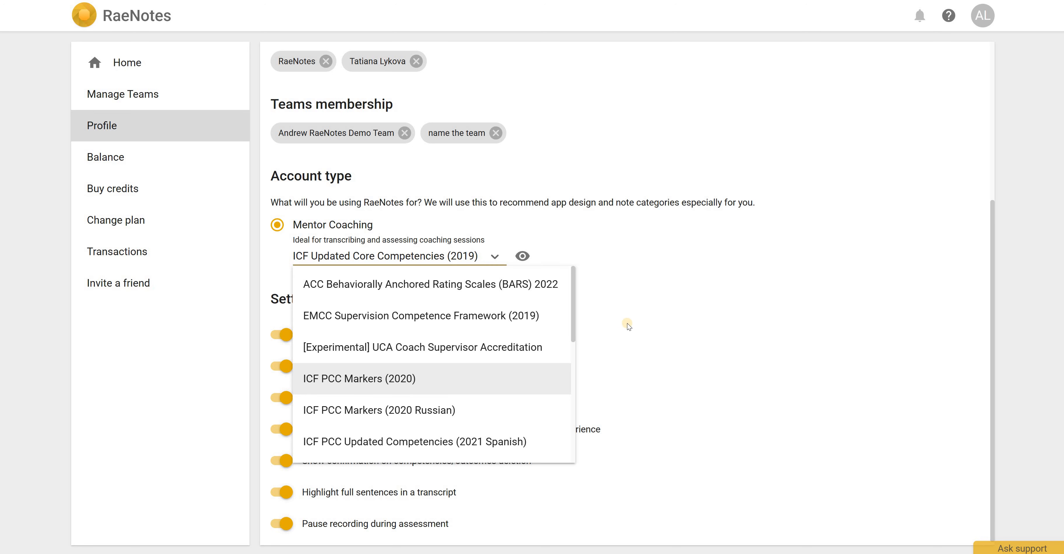
{"action": "key", "text": "Up"}
{"action": "key", "text": "Up"}
{"action": "left_click", "coordinate": [604, 283]}
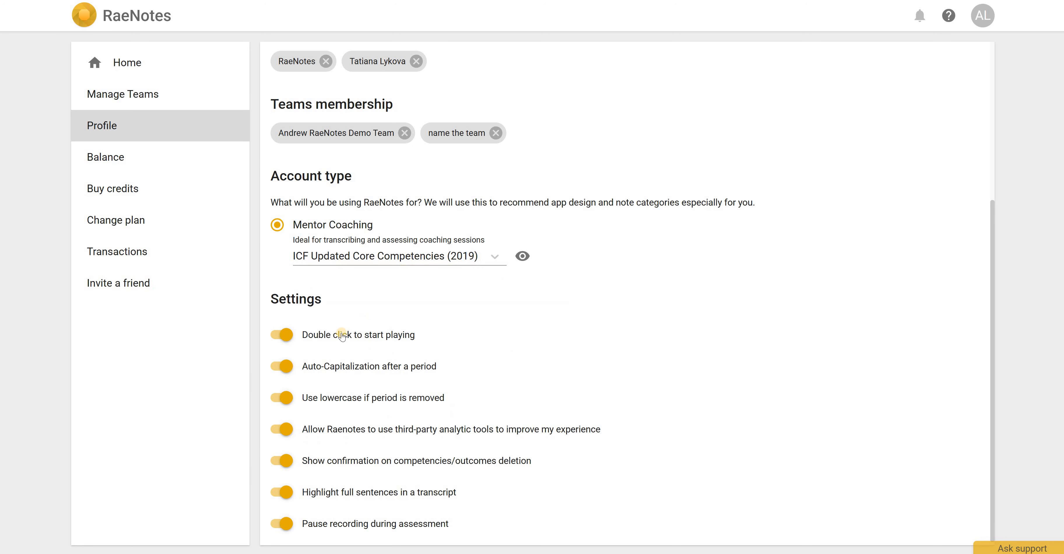
- Open the account Balance page
{"action": "scroll", "coordinate": [341, 334], "scroll_direction": "down", "scroll_amount": 1}
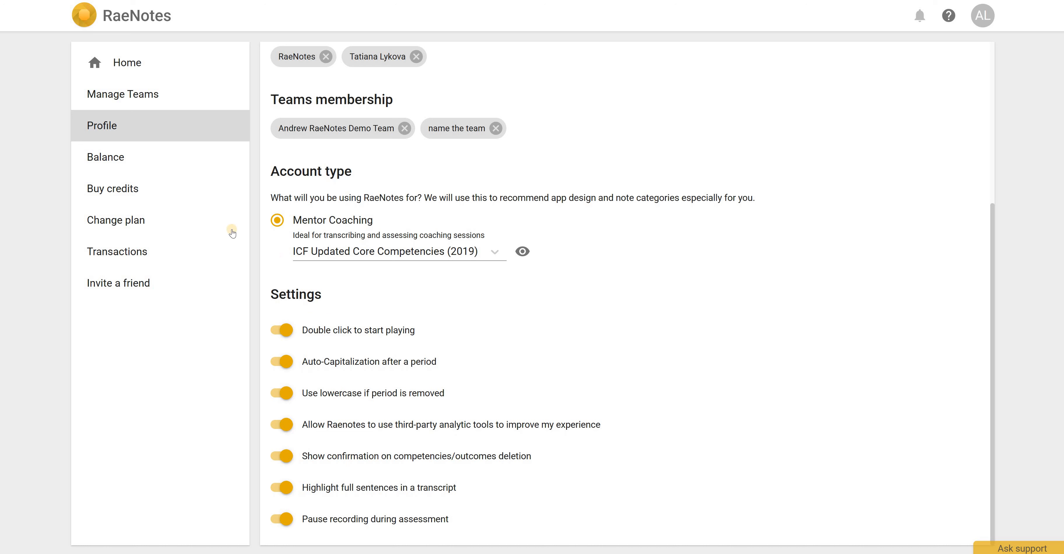
{"action": "left_click", "coordinate": [110, 160]}
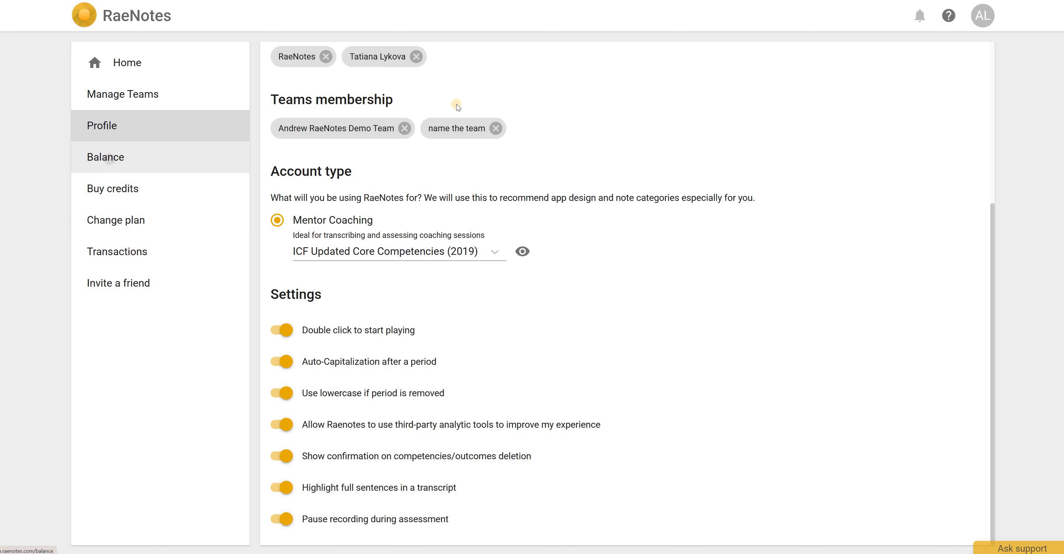
{"action": "left_click", "coordinate": [118, 193]}
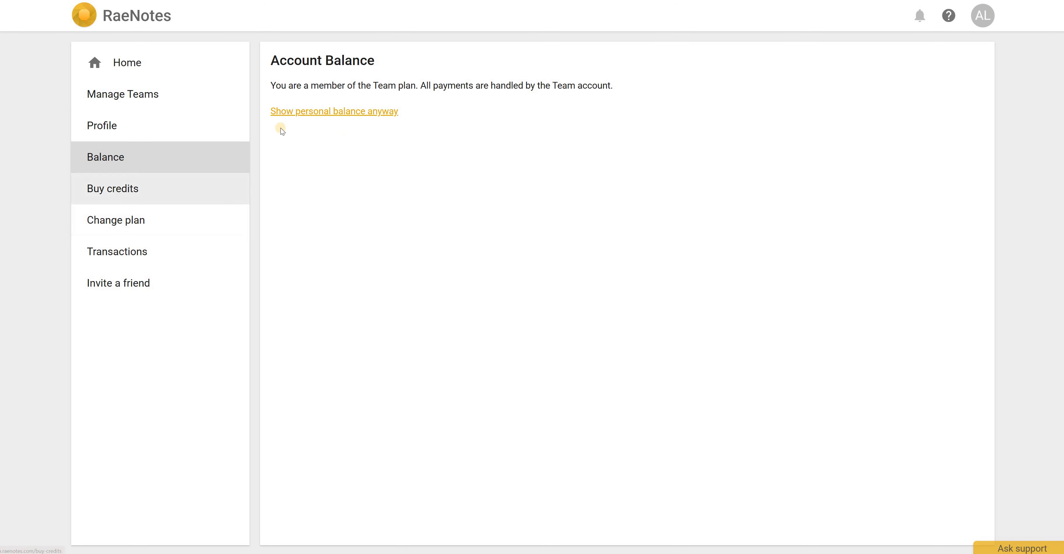